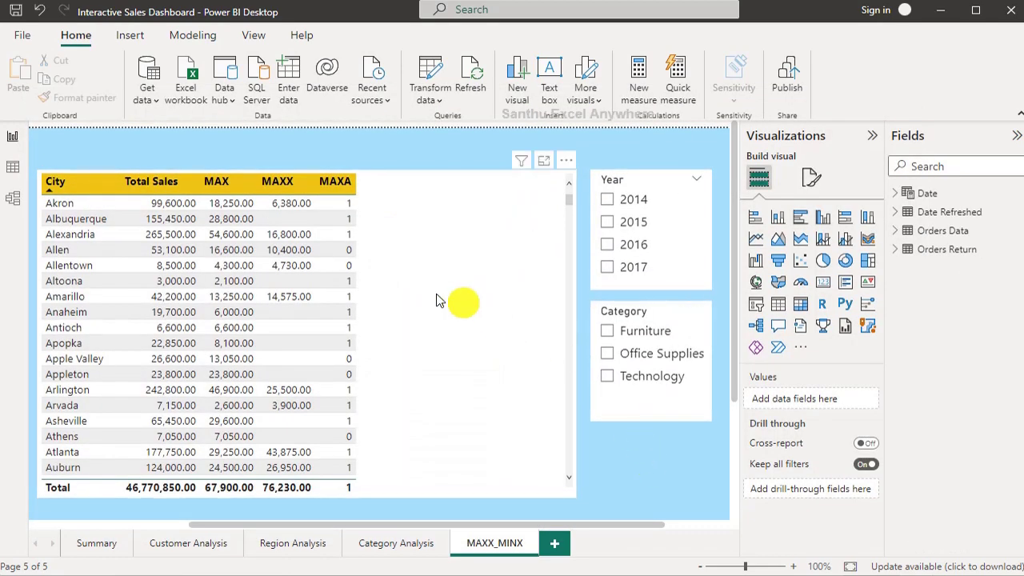
- Inspect the Orders Data rows in Data view, then return to the MAXX_MINX report page
{"action": "left_click", "coordinate": [944, 230]}
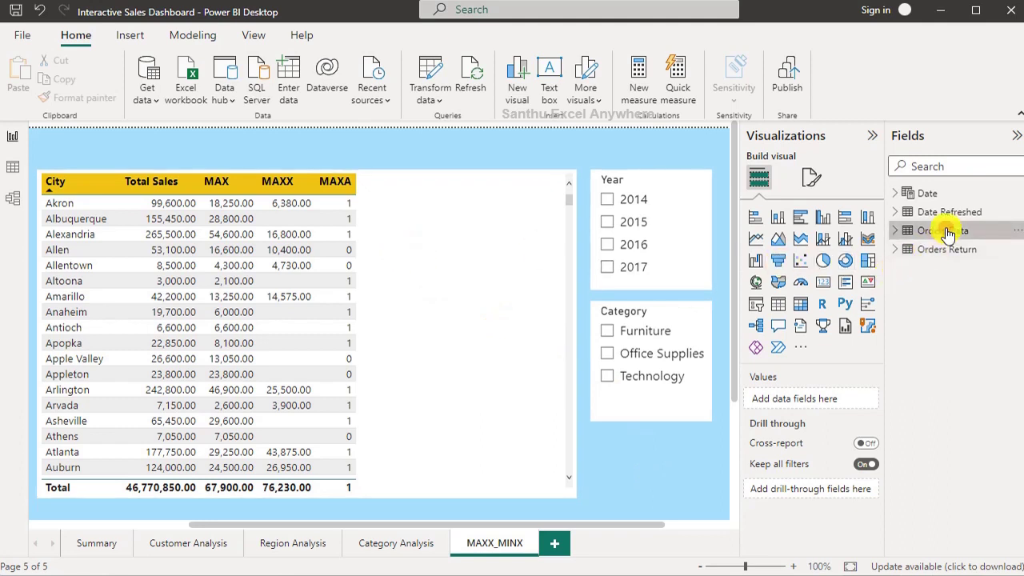
{"action": "left_click", "coordinate": [12, 166]}
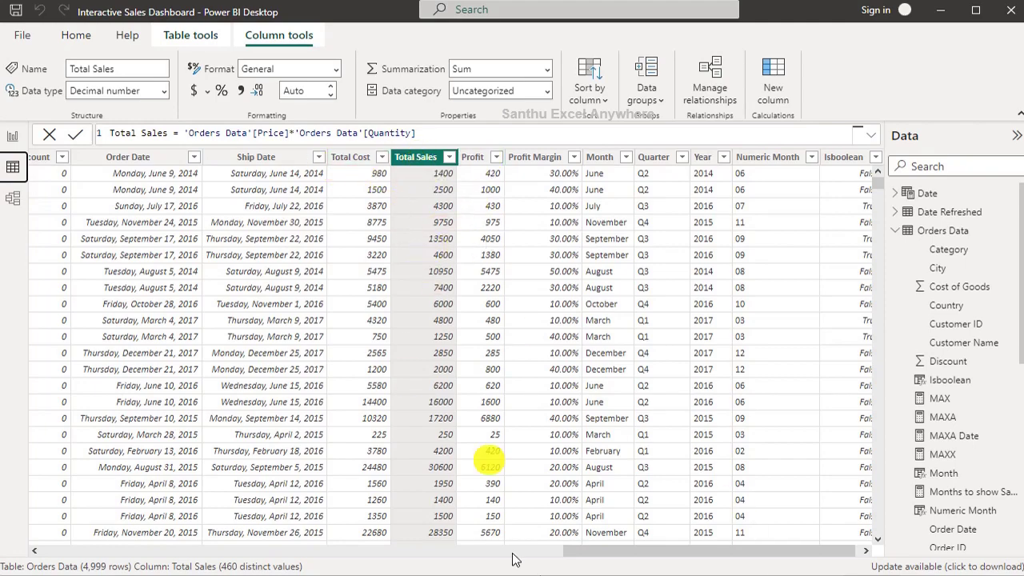
{"action": "left_click_drag", "start_coordinate": [613, 554], "coordinate": [7, 512]}
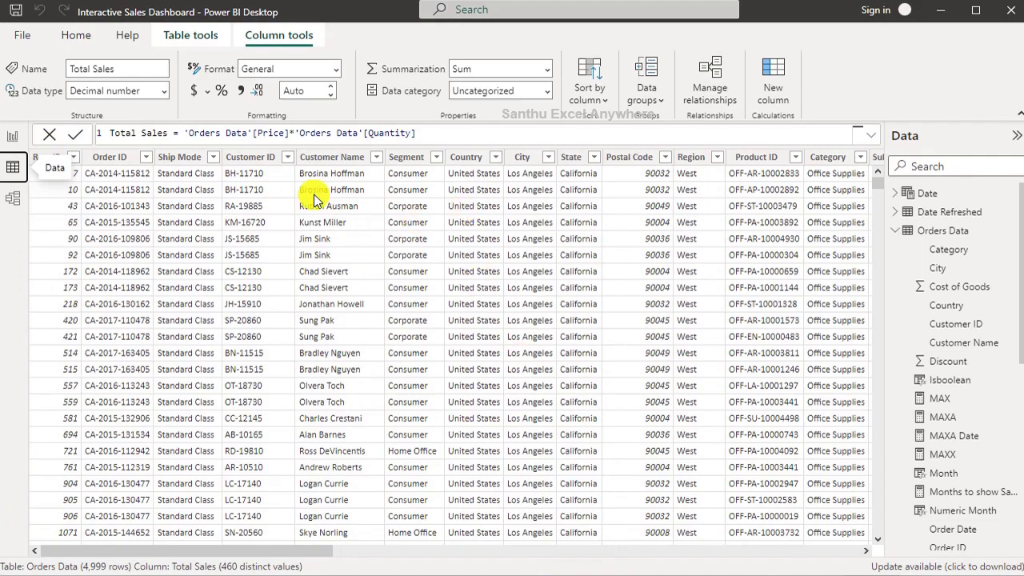
{"action": "left_click", "coordinate": [12, 135]}
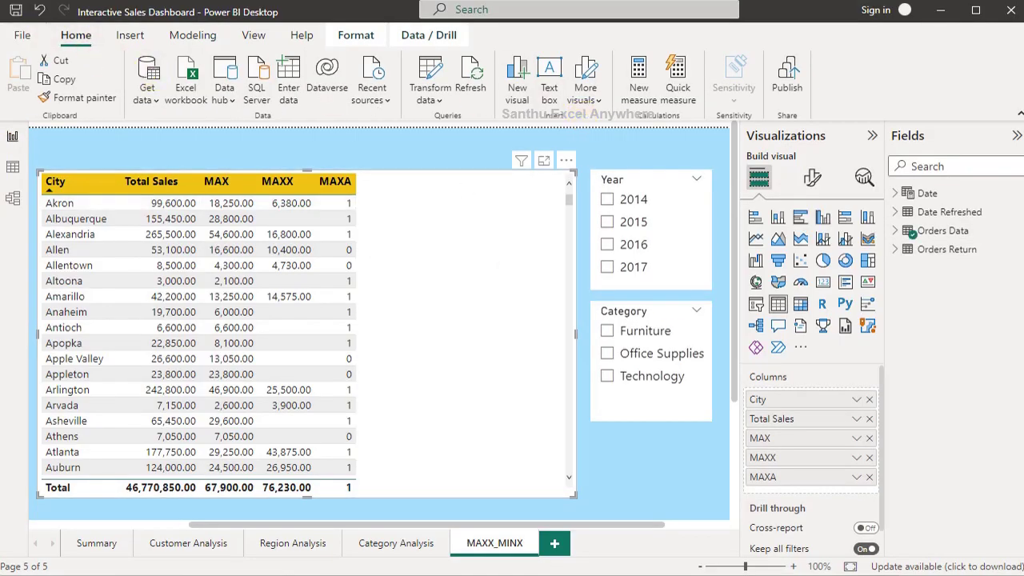
- Create and commit the measure MIN = MIN('Orders Data'[Total Sales])
{"action": "left_click", "coordinate": [640, 76]}
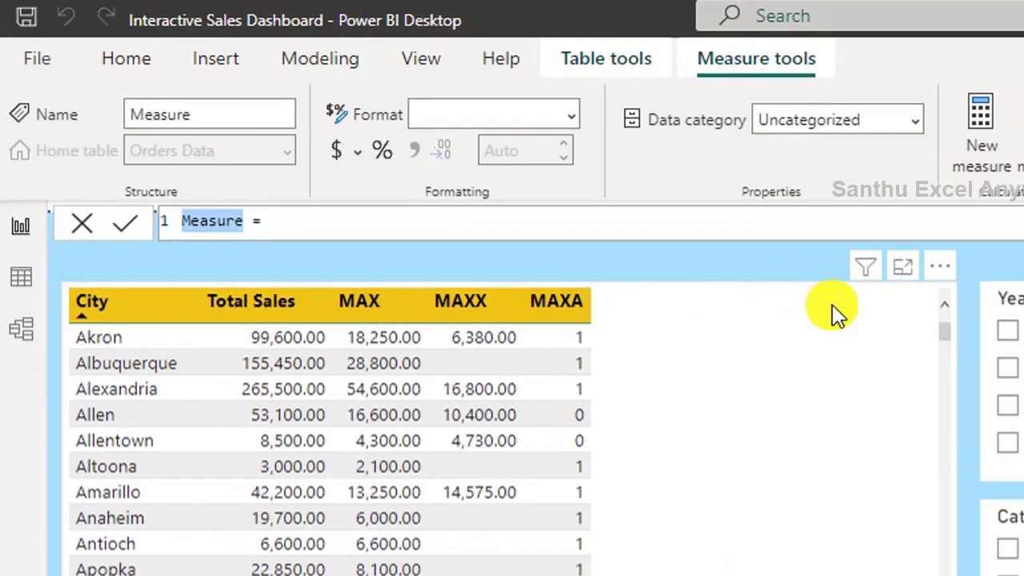
{"action": "type", "text": "MIN"}
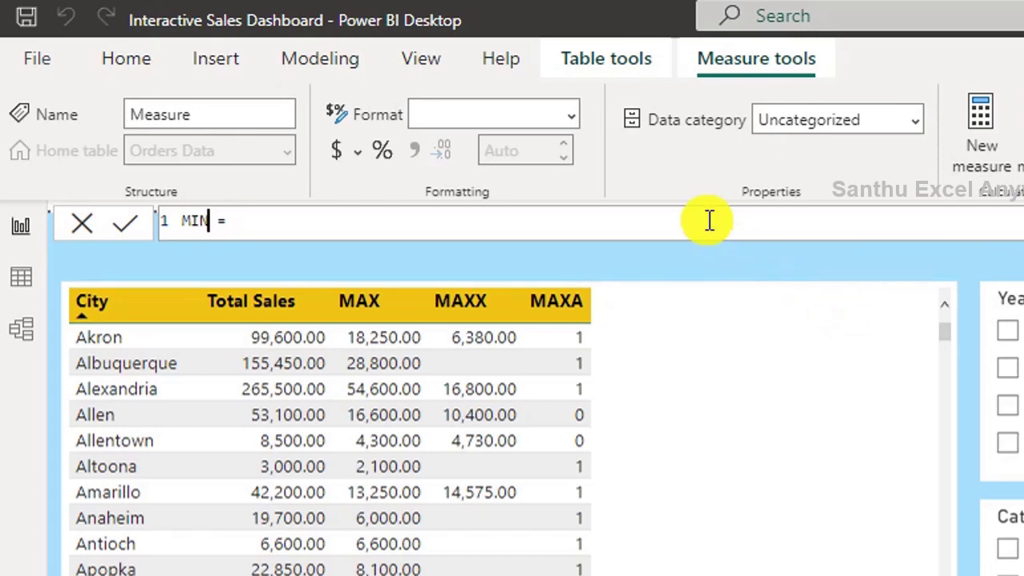
{"action": "left_click", "coordinate": [708, 220]}
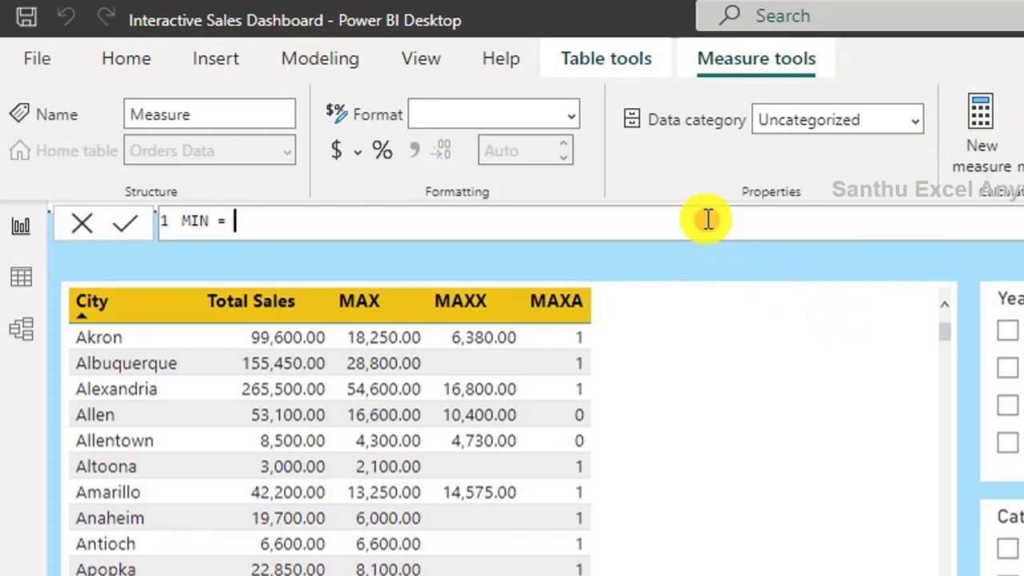
{"action": "type", "text": "MIN"}
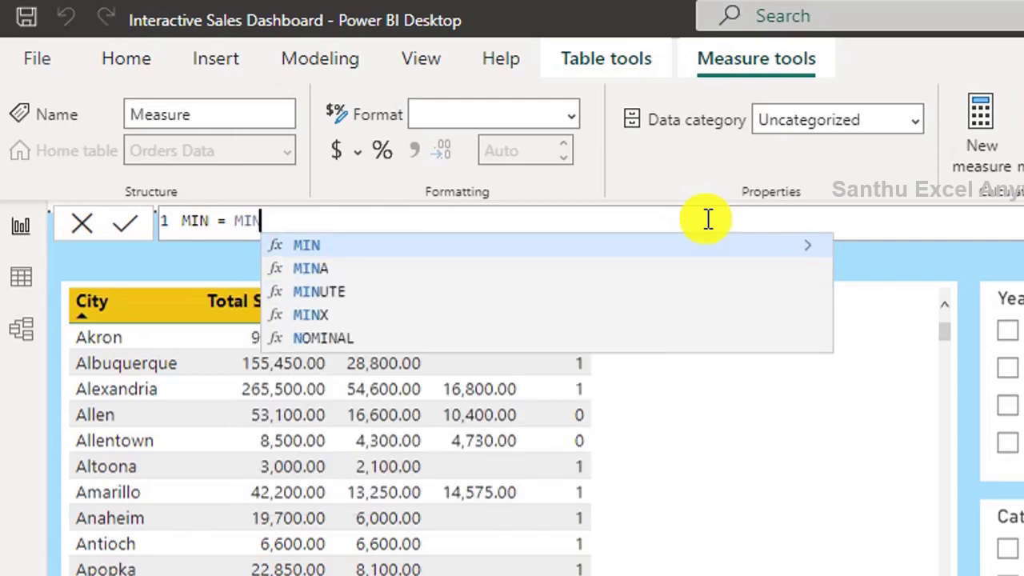
{"action": "type", "text": "("}
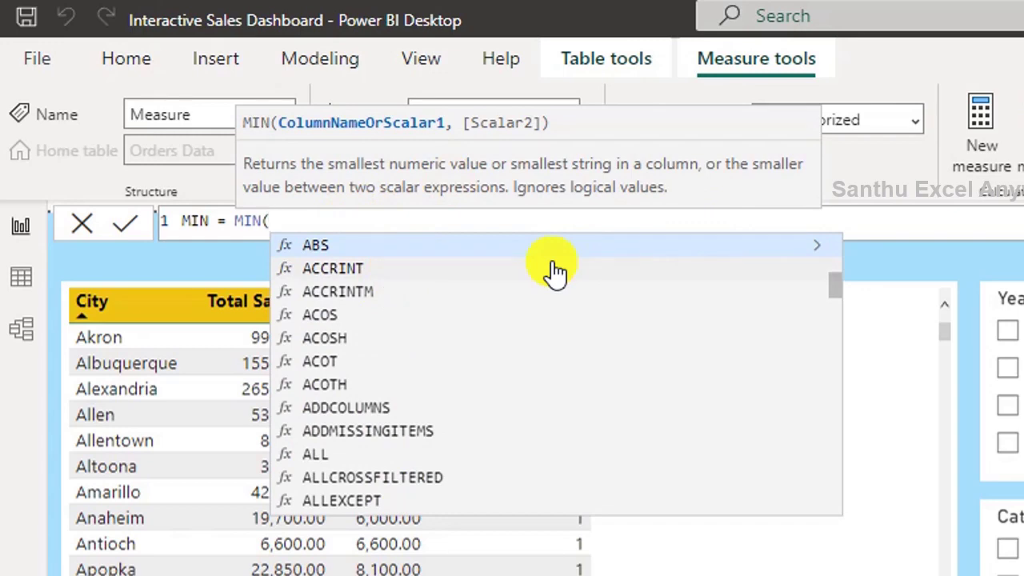
{"action": "type", "text": "Total"}
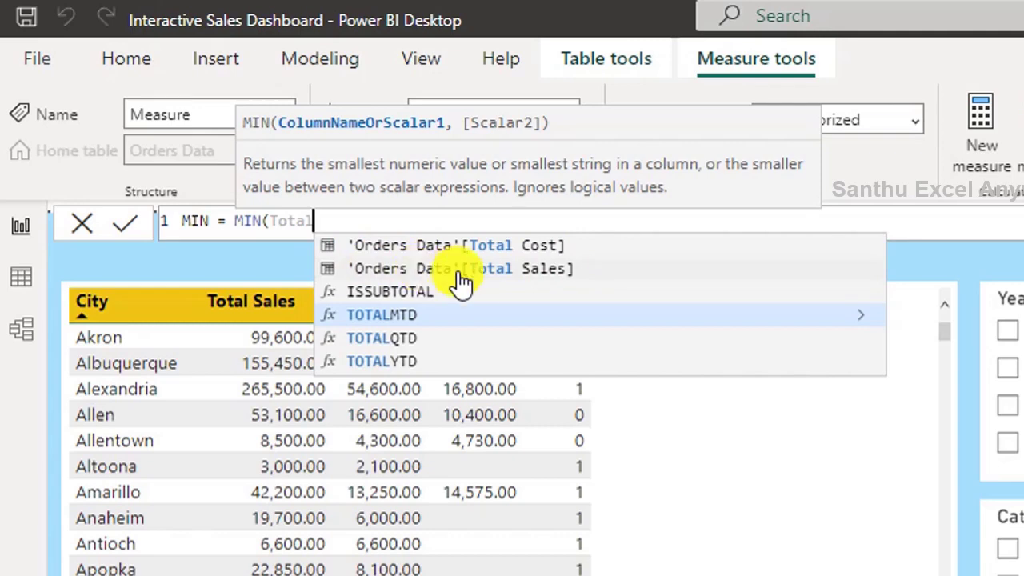
{"action": "left_click", "coordinate": [572, 272]}
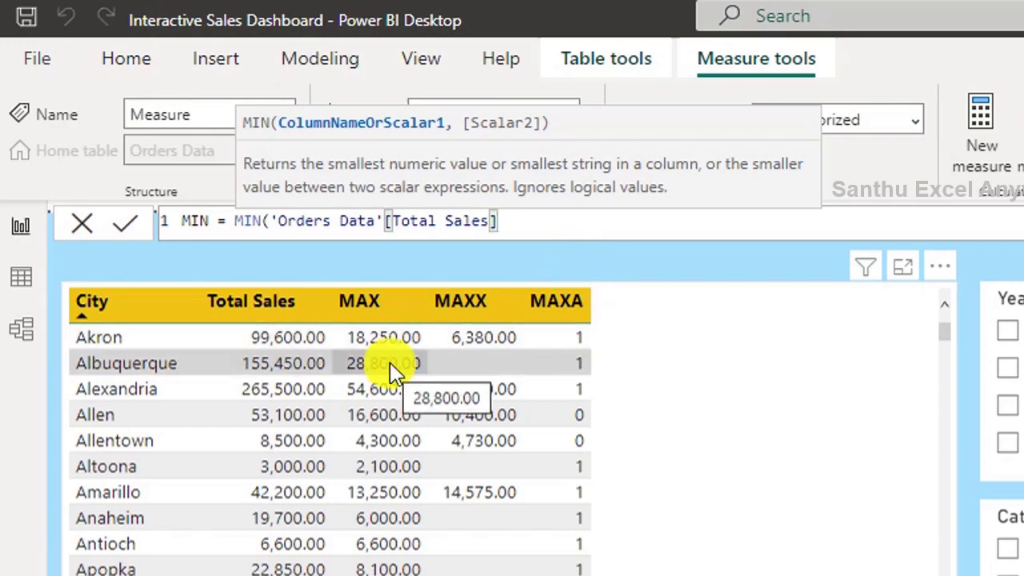
{"action": "type", "text": ")"}
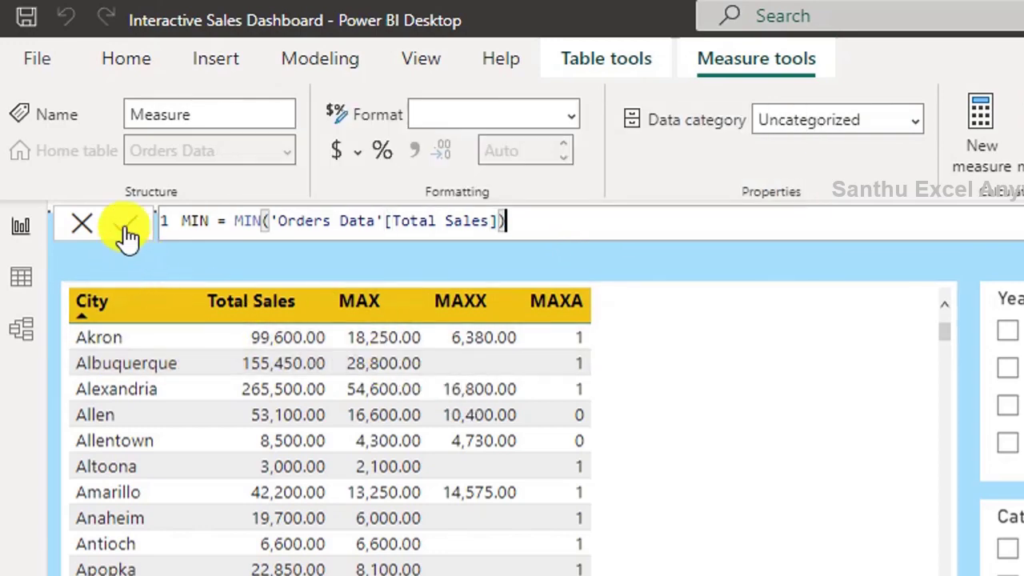
{"action": "left_click", "coordinate": [126, 228]}
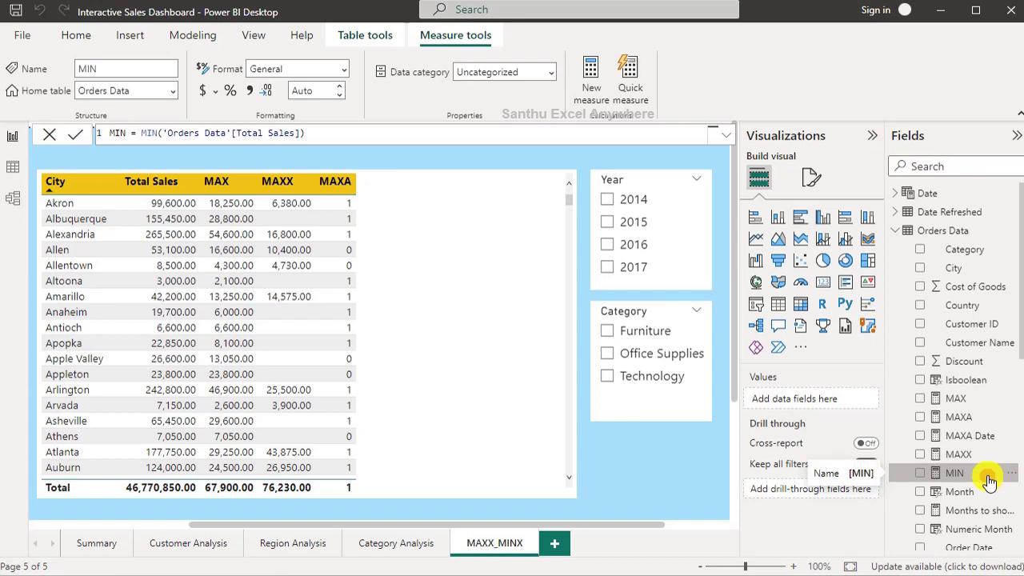
- Add MIN to the City table (Akron 450.00, total 50.00) and show the Orders Data grid
{"action": "left_click_drag", "start_coordinate": [990, 480], "coordinate": [463, 320]}
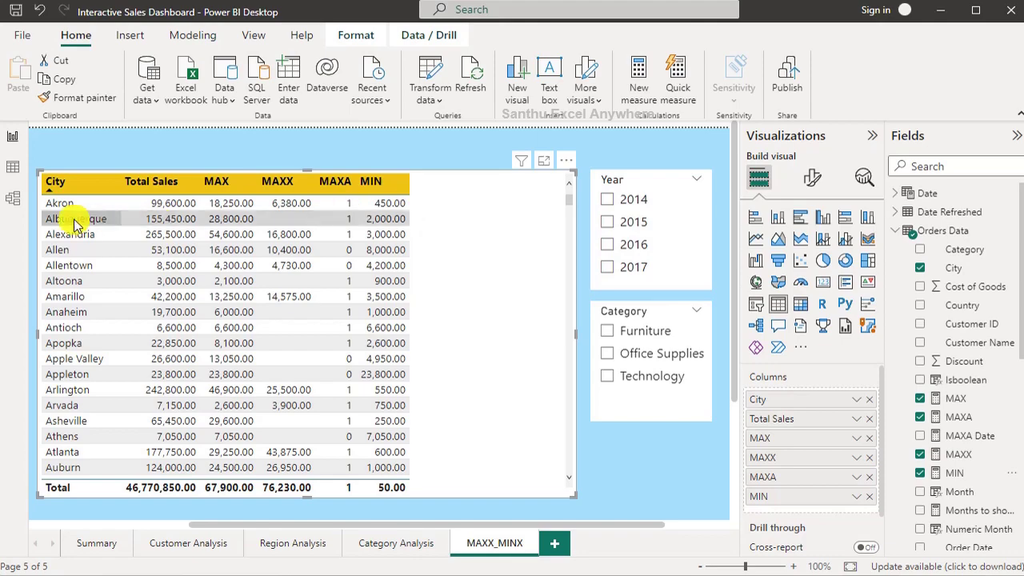
{"action": "left_click", "coordinate": [10, 167]}
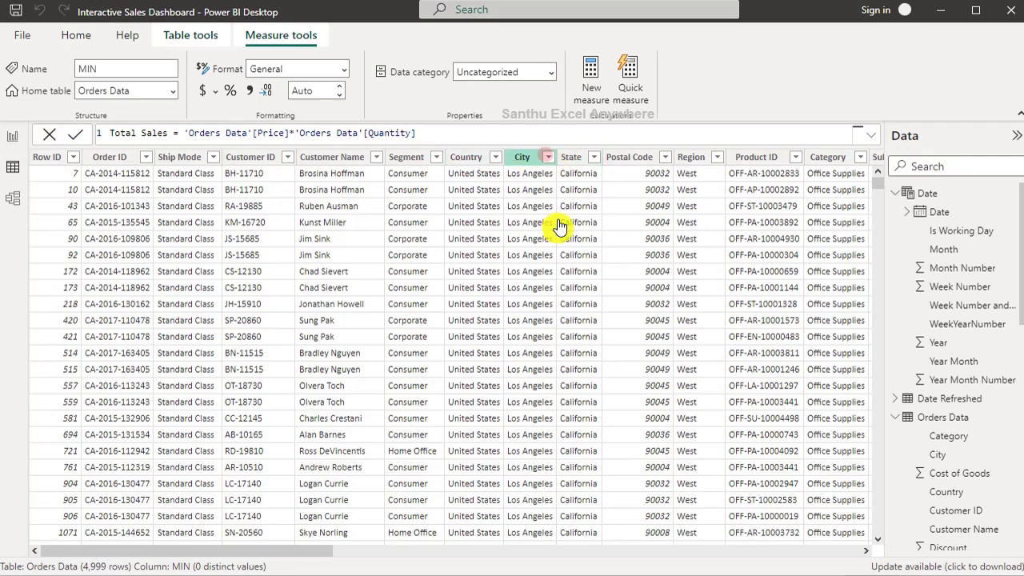
- Filter the Orders Data grid to Akron and review its Total Sales values
{"action": "left_click", "coordinate": [548, 157]}
{"action": "left_click", "coordinate": [578, 256]}
{"action": "left_click", "coordinate": [577, 272]}
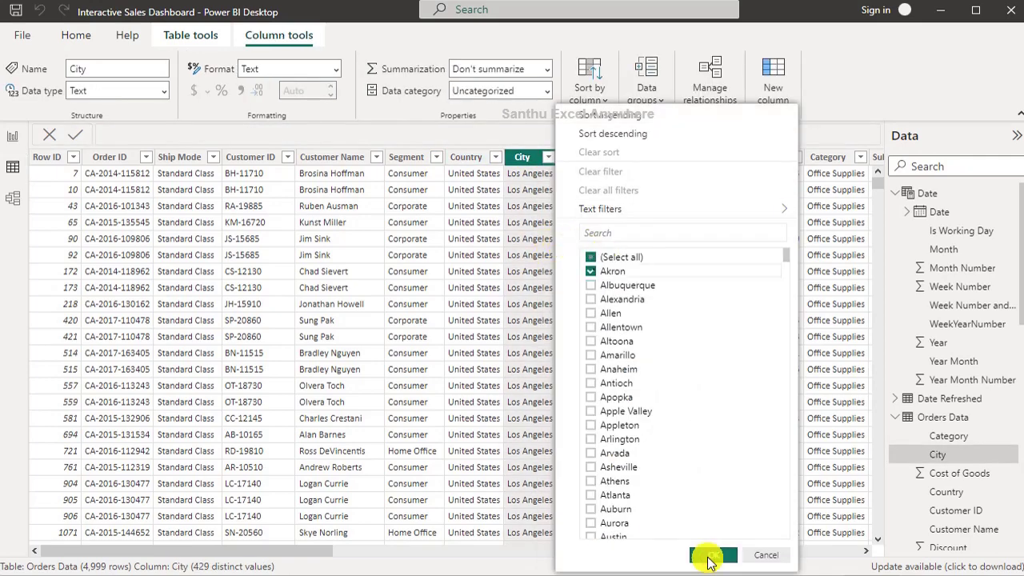
{"action": "left_click", "coordinate": [709, 556]}
{"action": "left_click_drag", "start_coordinate": [206, 552], "coordinate": [766, 569]}
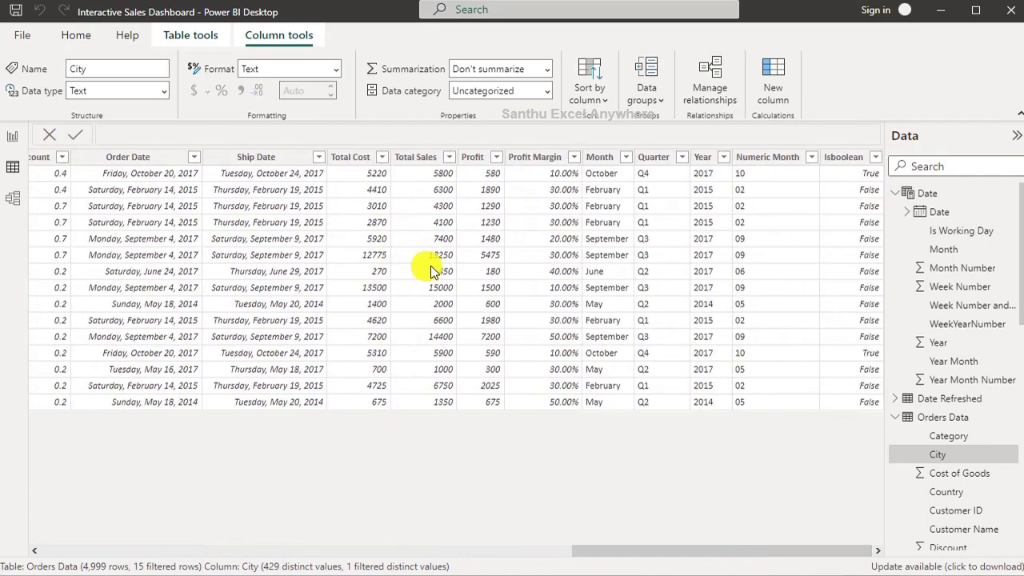
{"action": "left_click", "coordinate": [450, 157]}
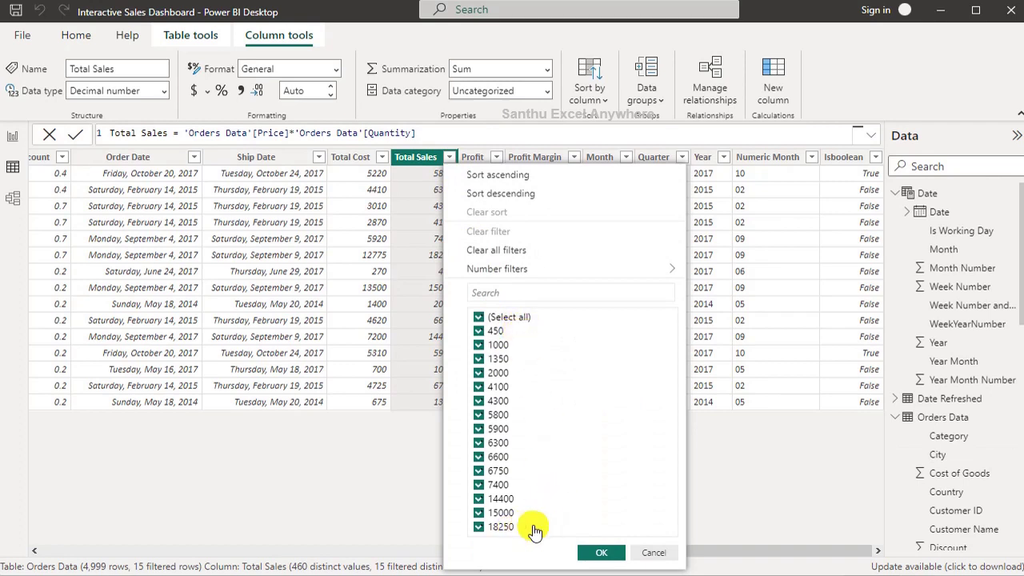
{"action": "left_click", "coordinate": [654, 552]}
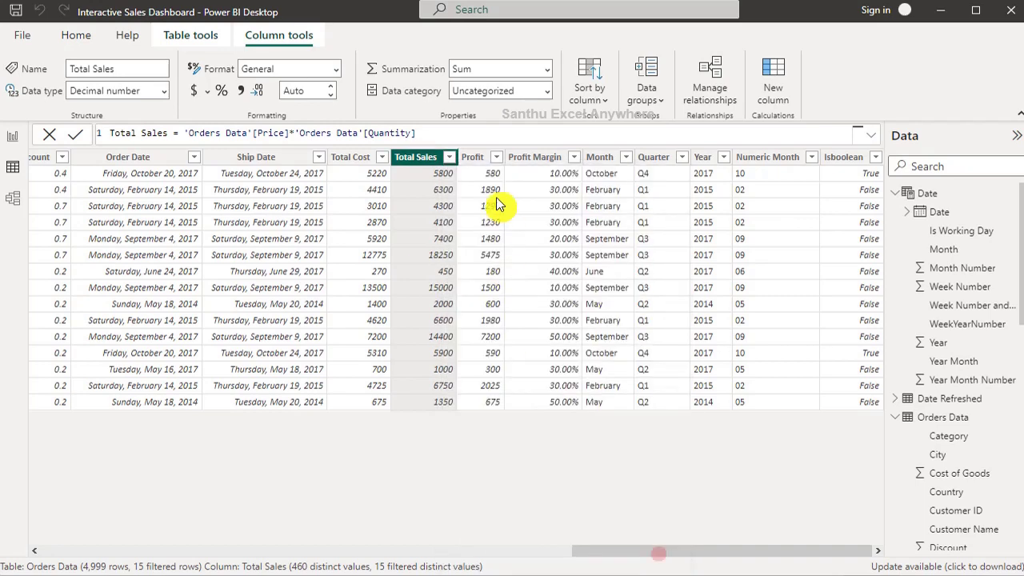
{"action": "left_click", "coordinate": [645, 554]}
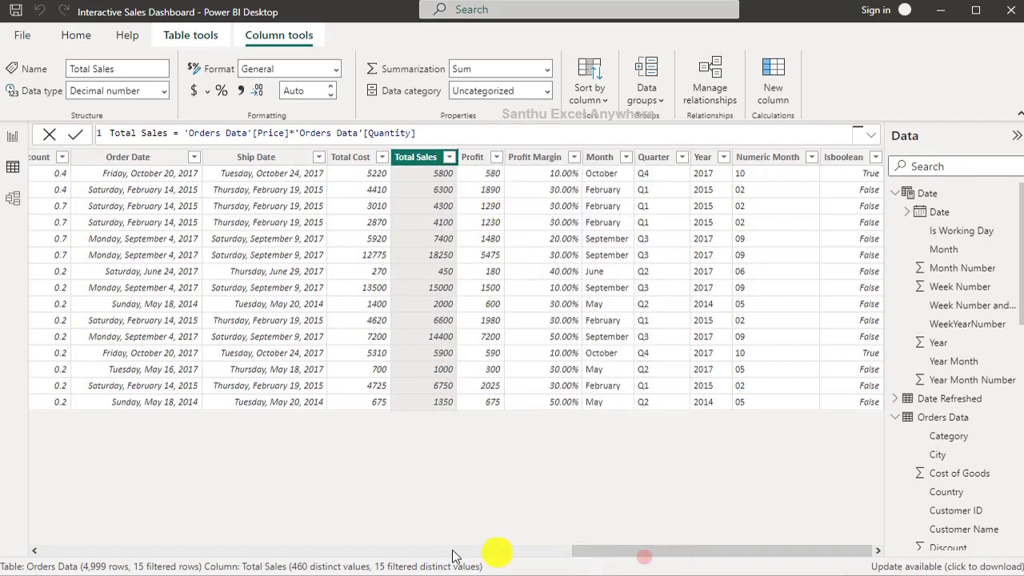
{"action": "left_click_drag", "start_coordinate": [632, 550], "coordinate": [101, 551]}
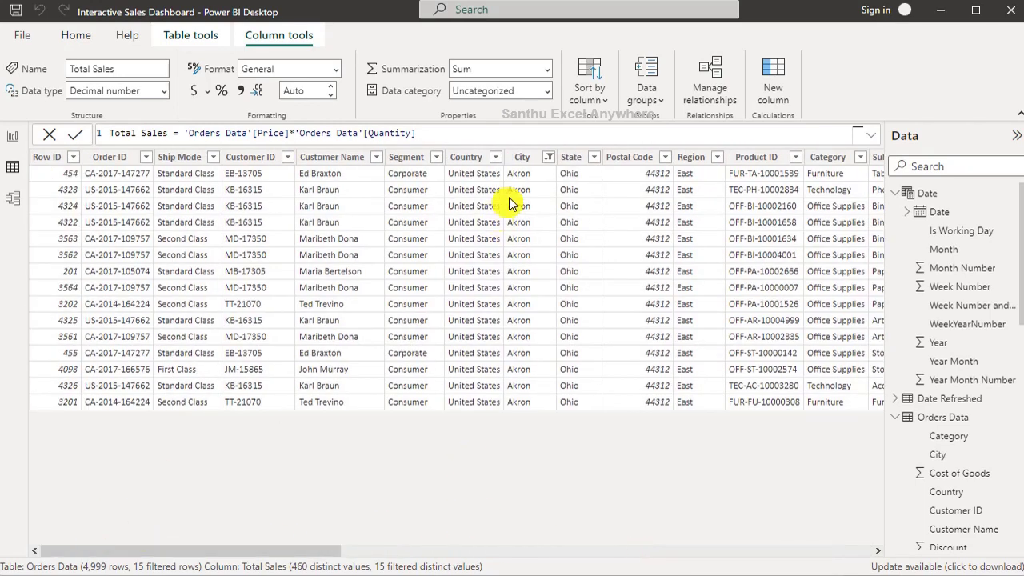
{"action": "left_click", "coordinate": [547, 164]}
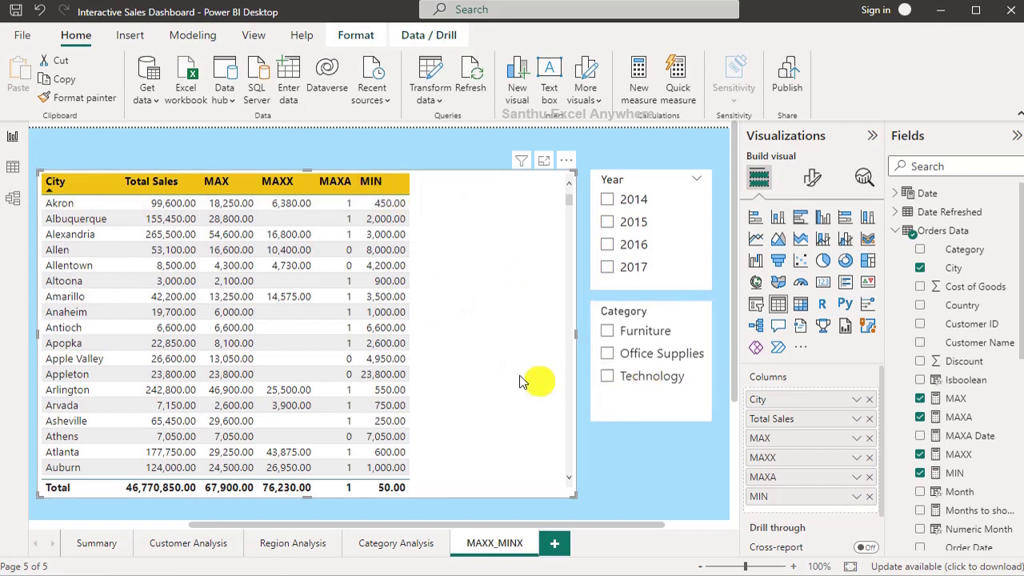
- Toggle the Technology slicer on and off, then start a new measure on the City table
{"action": "left_click", "coordinate": [606, 382]}
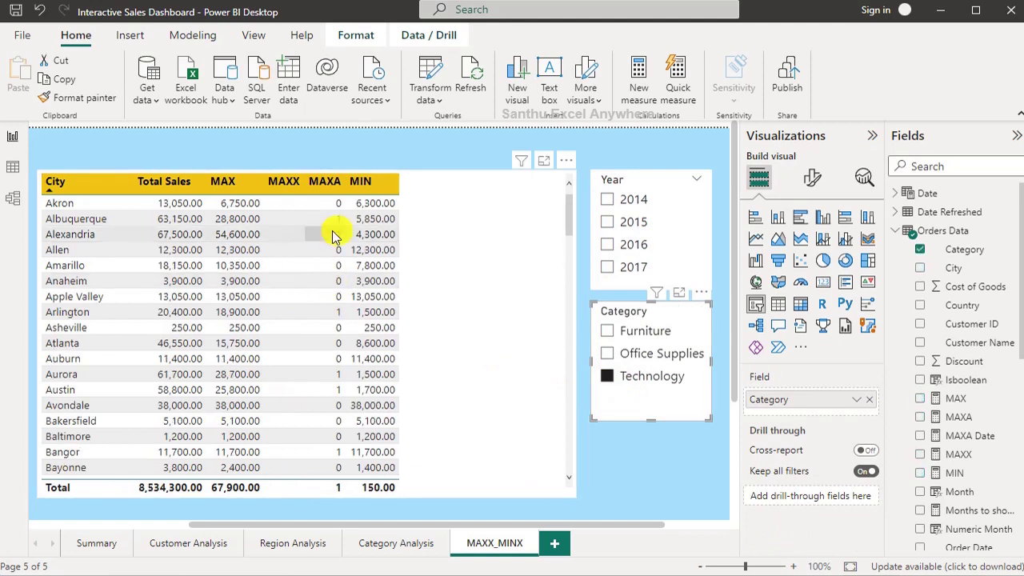
{"action": "left_click", "coordinate": [678, 312]}
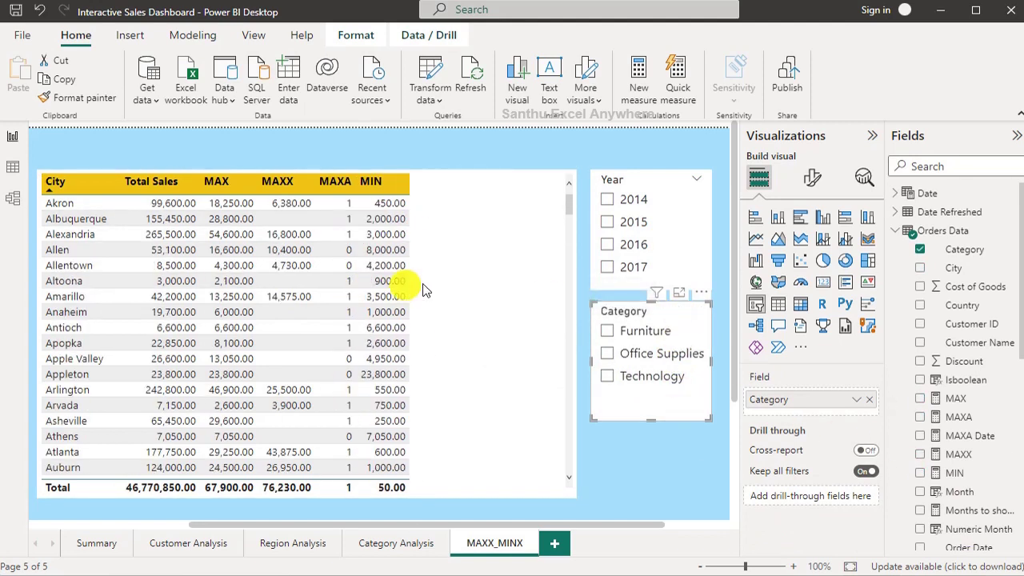
{"action": "left_click", "coordinate": [502, 288]}
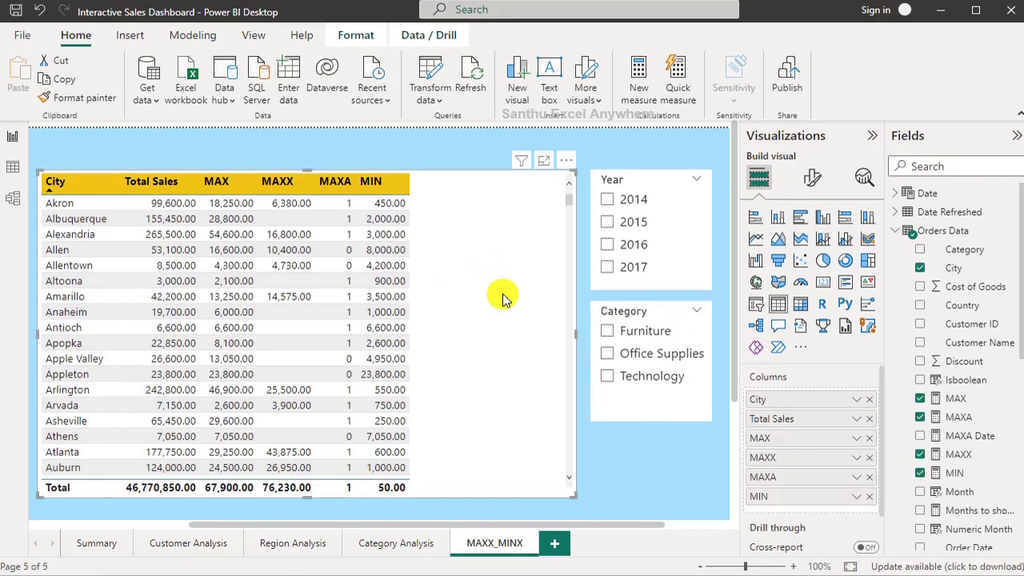
{"action": "left_click", "coordinate": [644, 74]}
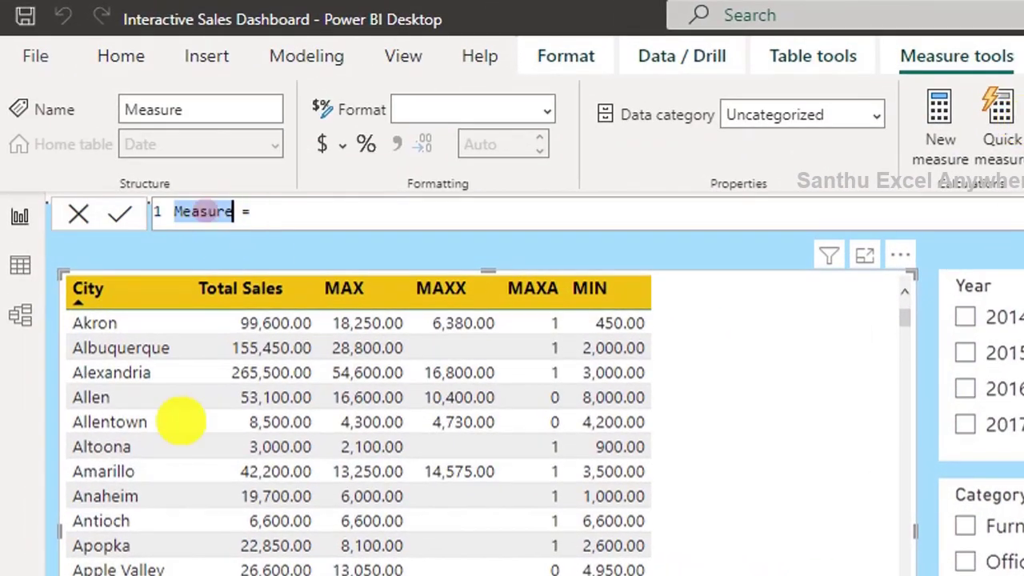
- Name the measure MINX and begin MINX('Orders Data', with Total Sales as the expression
{"action": "type", "text": "MIN"}
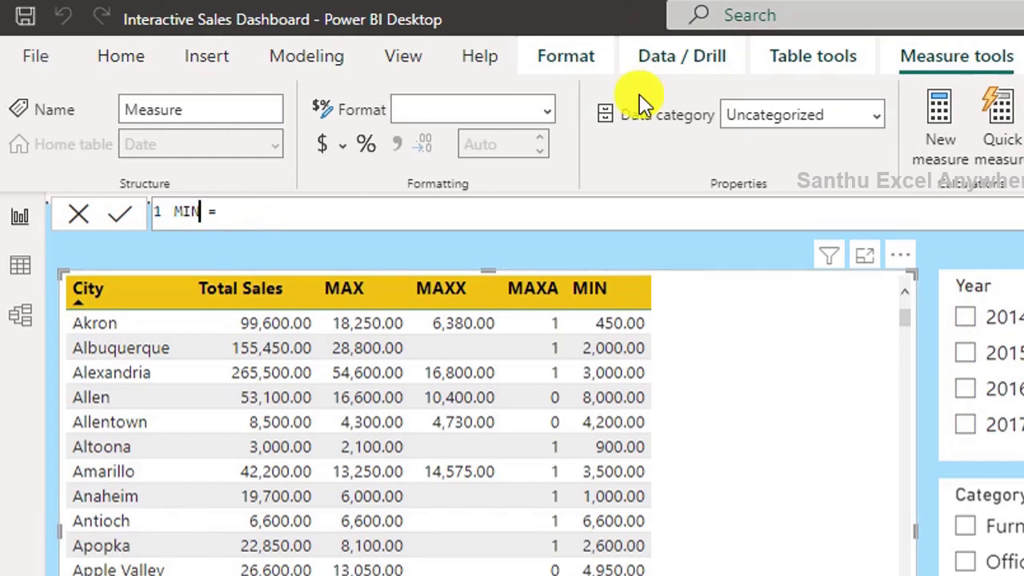
{"action": "type", "text": "X"}
{"action": "key", "text": "Delete"}
{"action": "key", "text": "Delete"}
{"action": "type", "text": "= "}
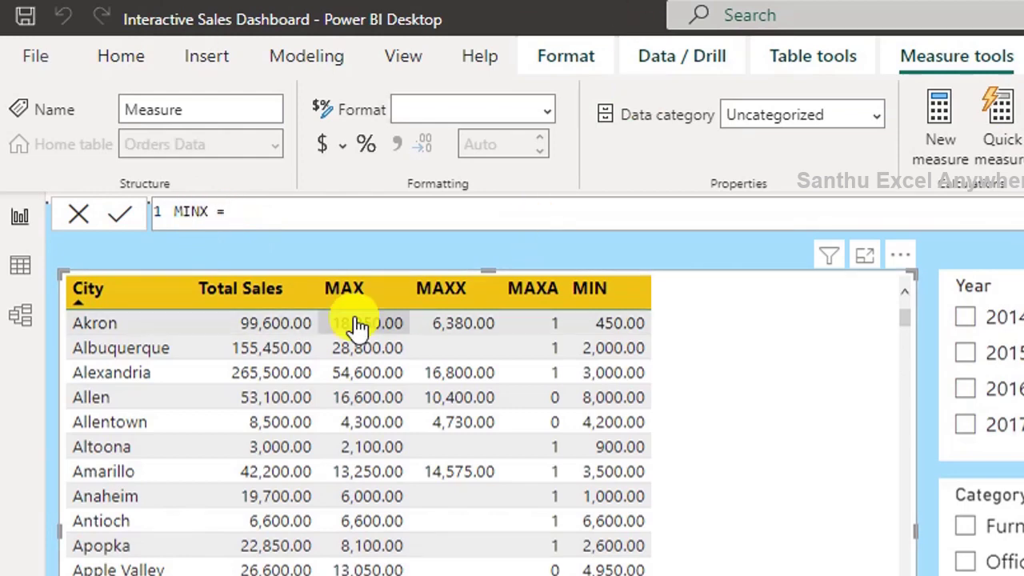
{"action": "type", "text": "MIN"}
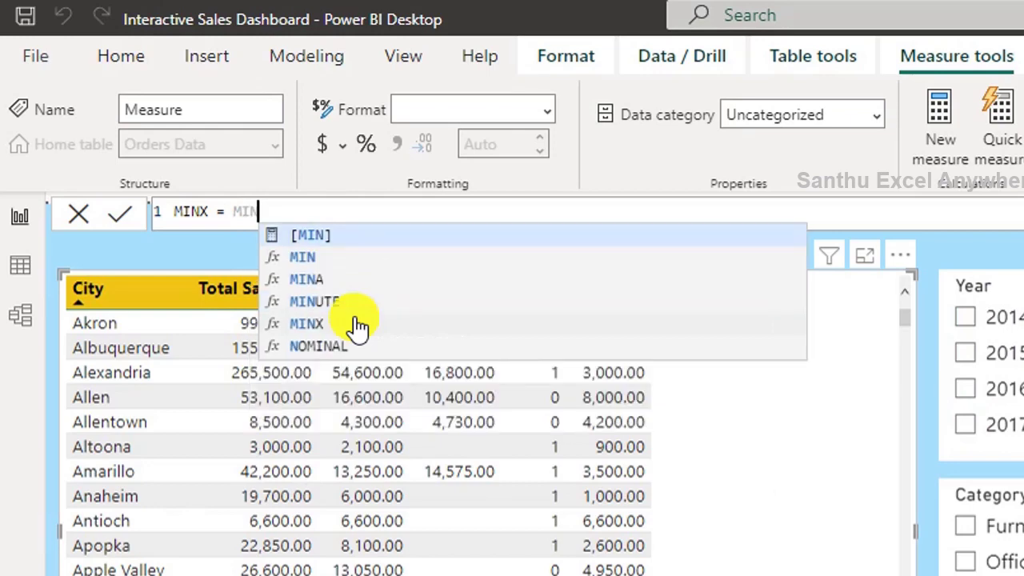
{"action": "type", "text": "X("}
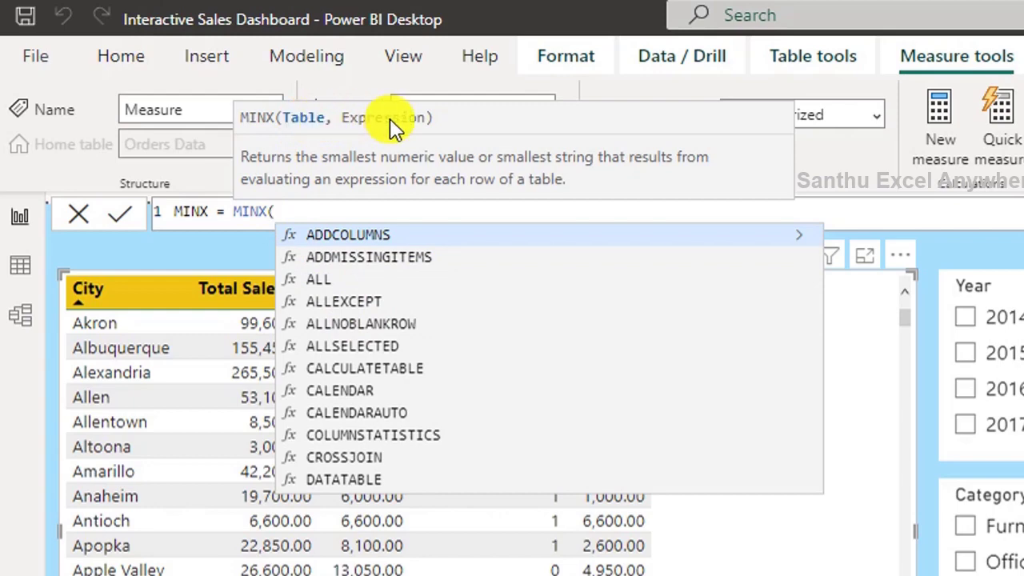
{"action": "type", "text": "Or"}
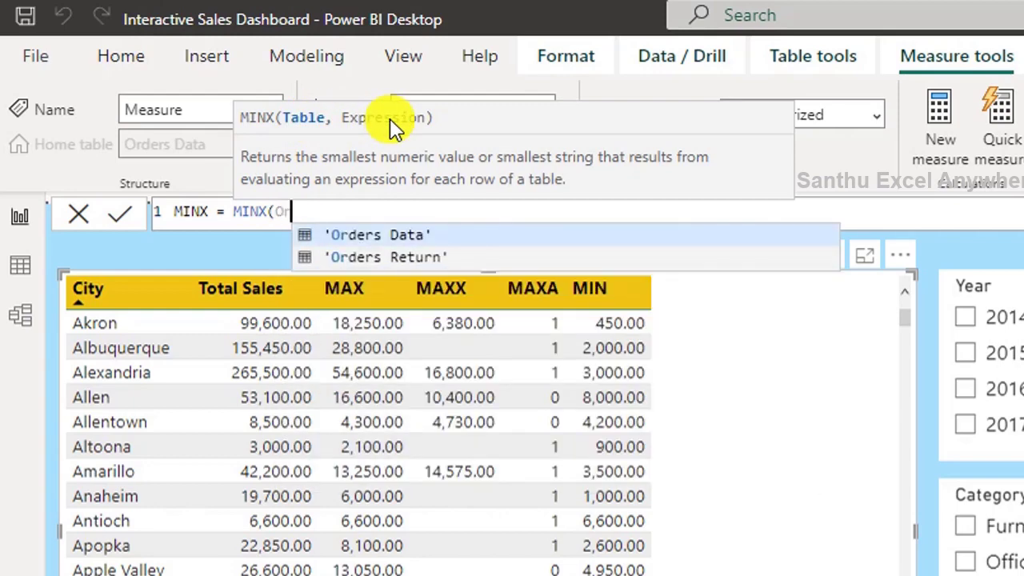
{"action": "type", "text": "der"}
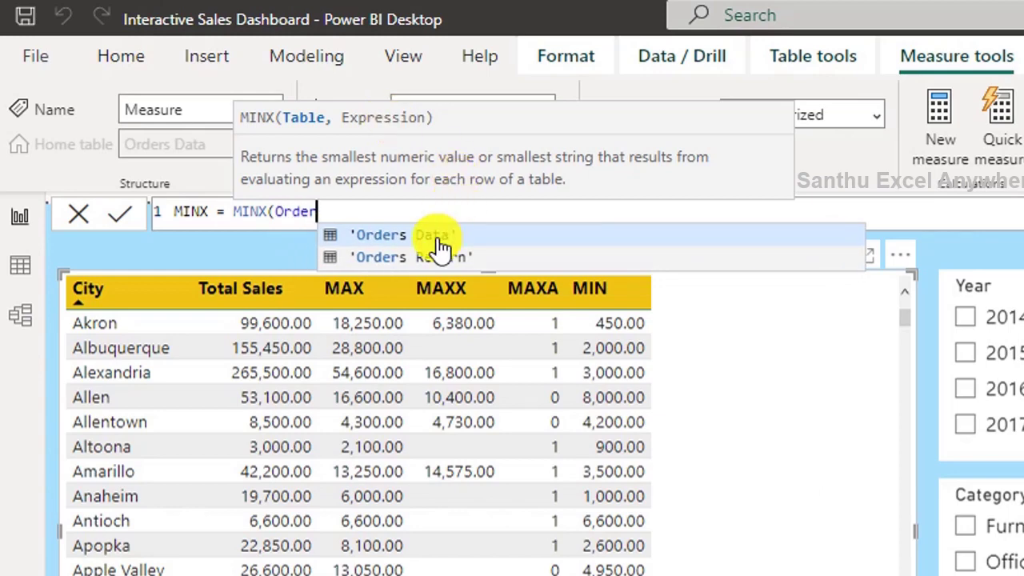
{"action": "left_click", "coordinate": [436, 237]}
{"action": "type", "text": ","}
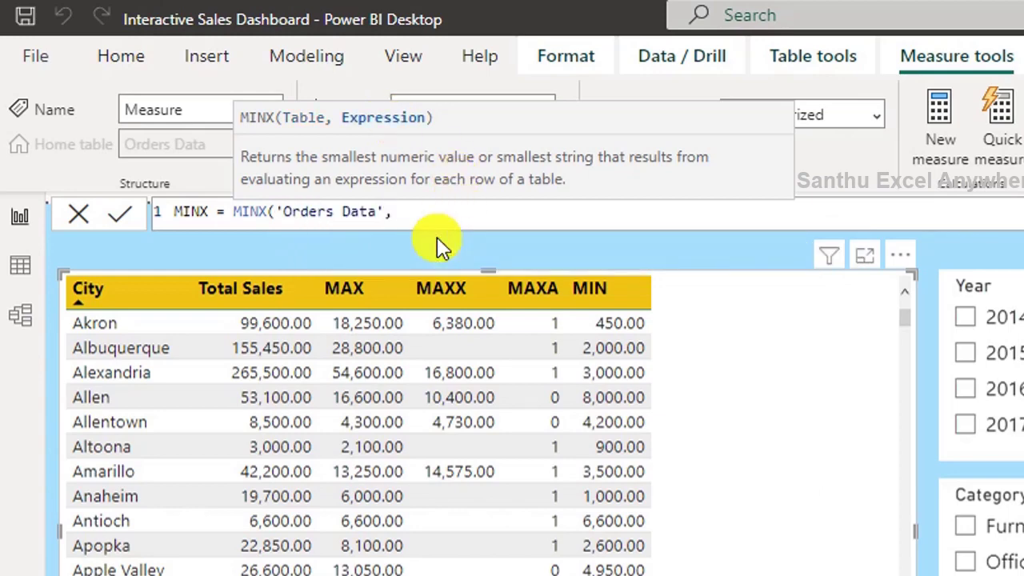
{"action": "type", "text": "Total"}
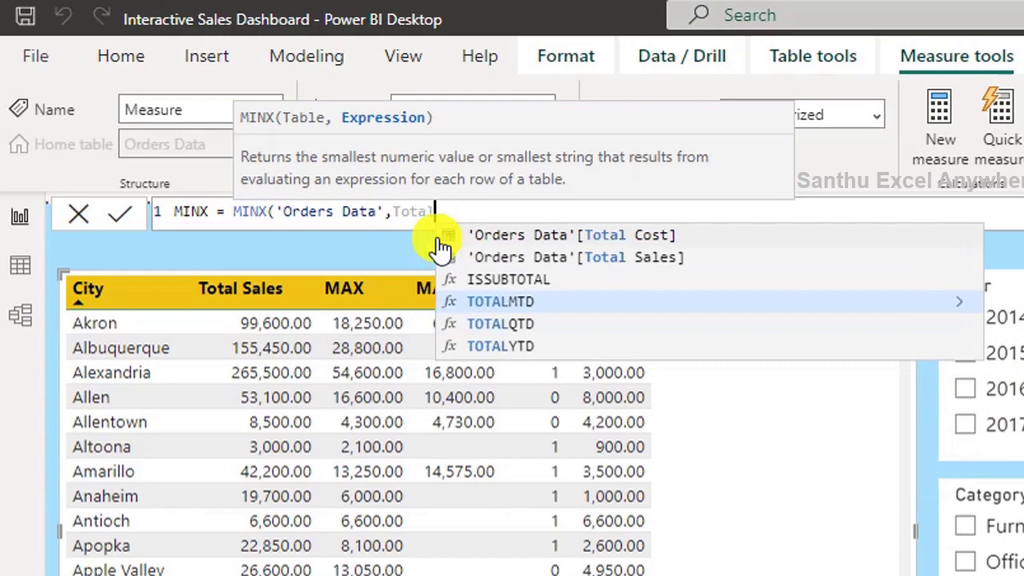
- Commit MINX('Orders Data', 'Orders Data'[Total Sales]) and add it to the City table, matching MIN
{"action": "left_click", "coordinate": [606, 257]}
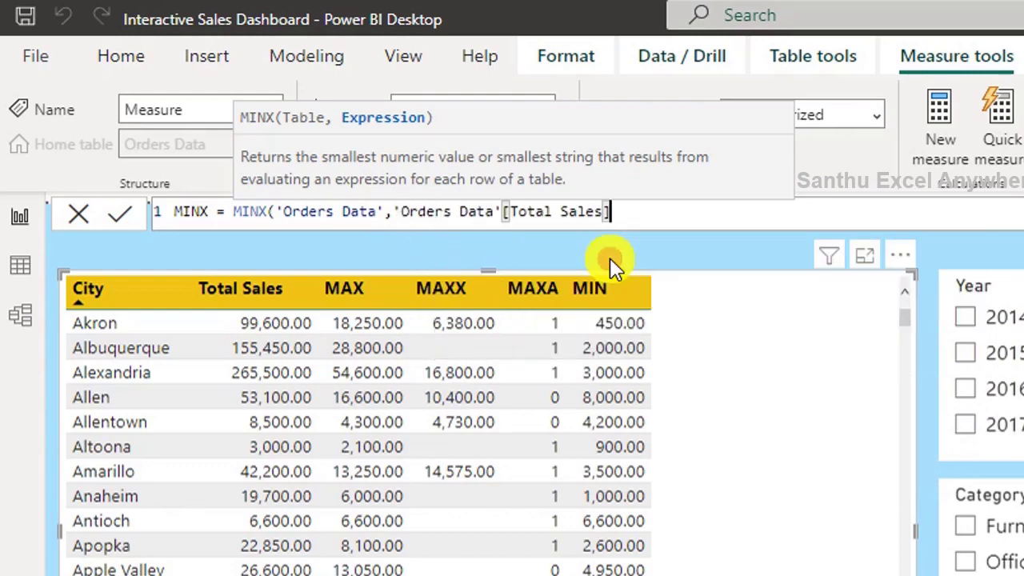
{"action": "type", "text": ")"}
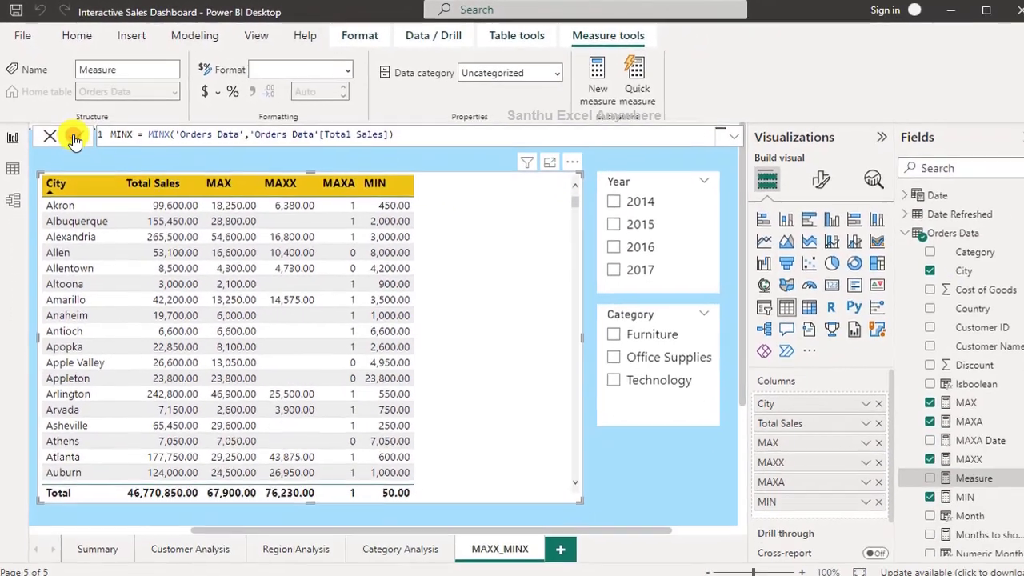
{"action": "left_click", "coordinate": [75, 138]}
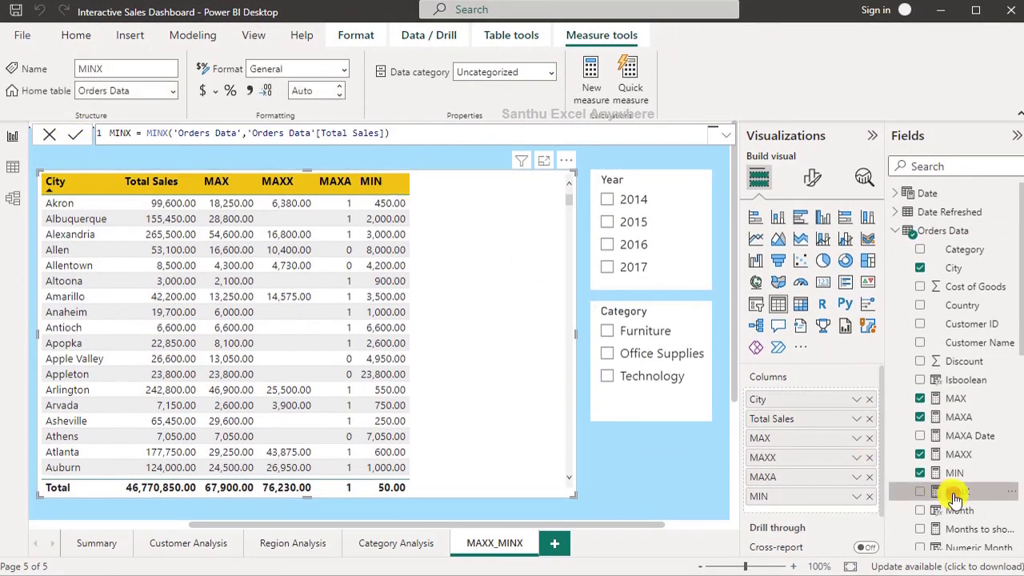
{"action": "left_click_drag", "start_coordinate": [954, 494], "coordinate": [494, 313]}
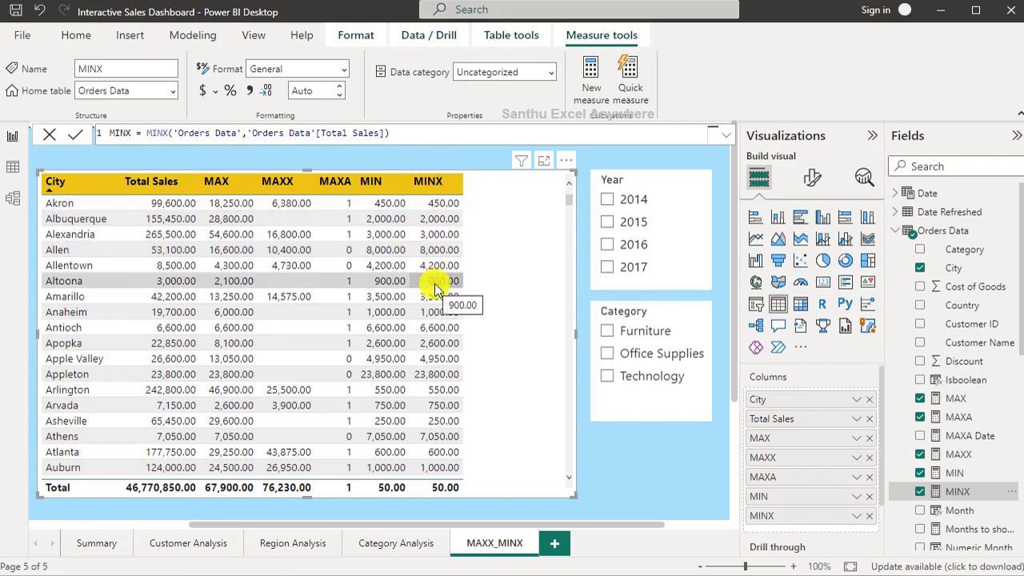
- Change the MINX expression to Total Sales plus Profit, so Akron shows 630.00
{"action": "type", "text": "-Pro"}
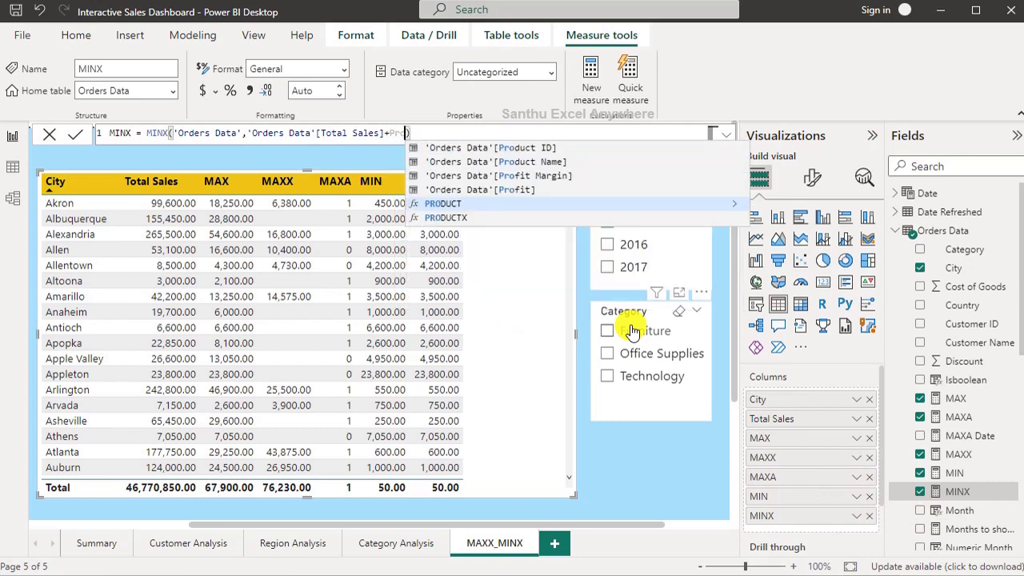
{"action": "type", "text": "fi"}
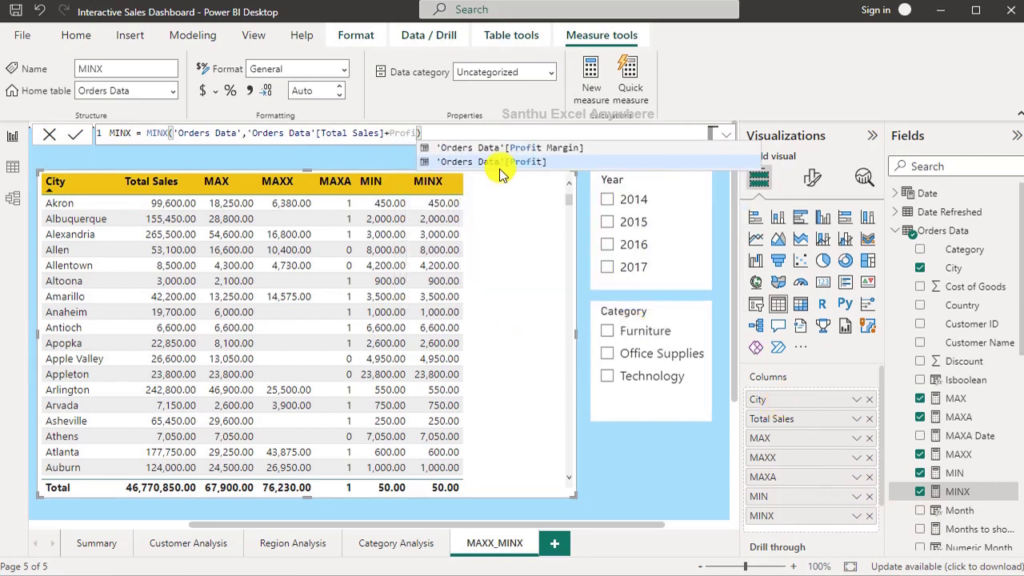
{"action": "left_click", "coordinate": [500, 164]}
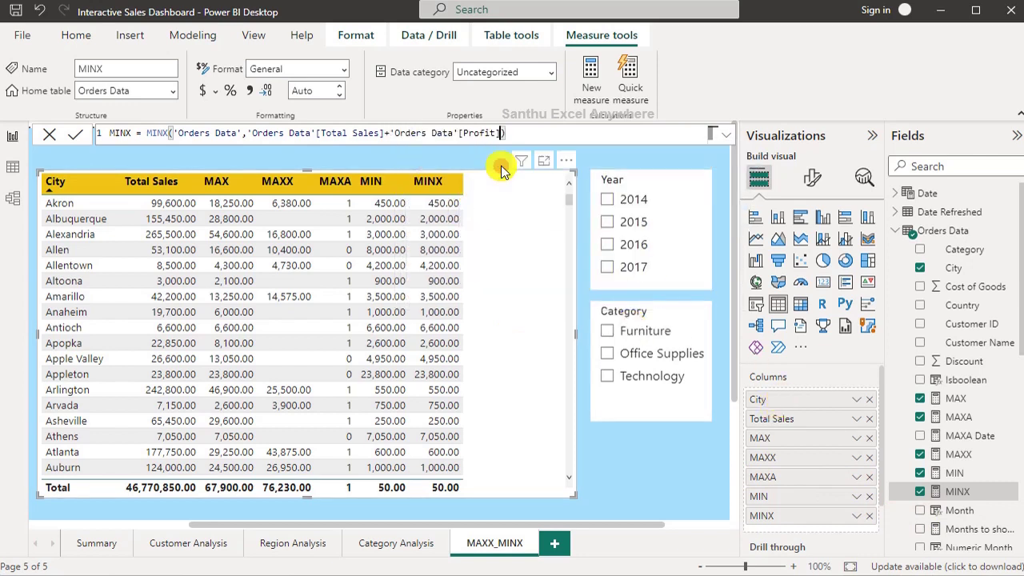
{"action": "left_click", "coordinate": [76, 133]}
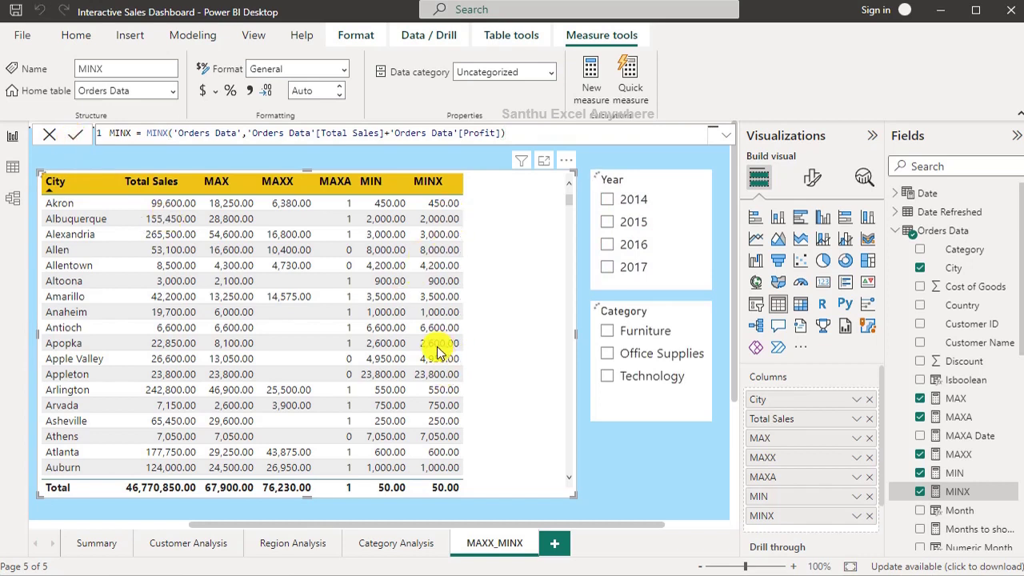
{"action": "left_click", "coordinate": [454, 214]}
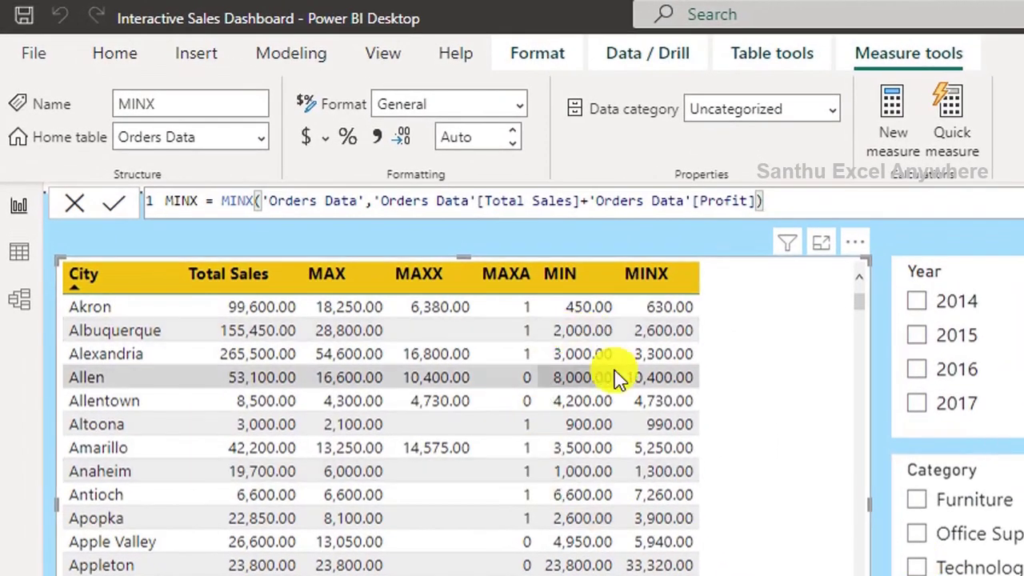
- Wrap the MINX table in FILTER('Orders Data', [Category]="Technology") and commit it
{"action": "left_click", "coordinate": [261, 200]}
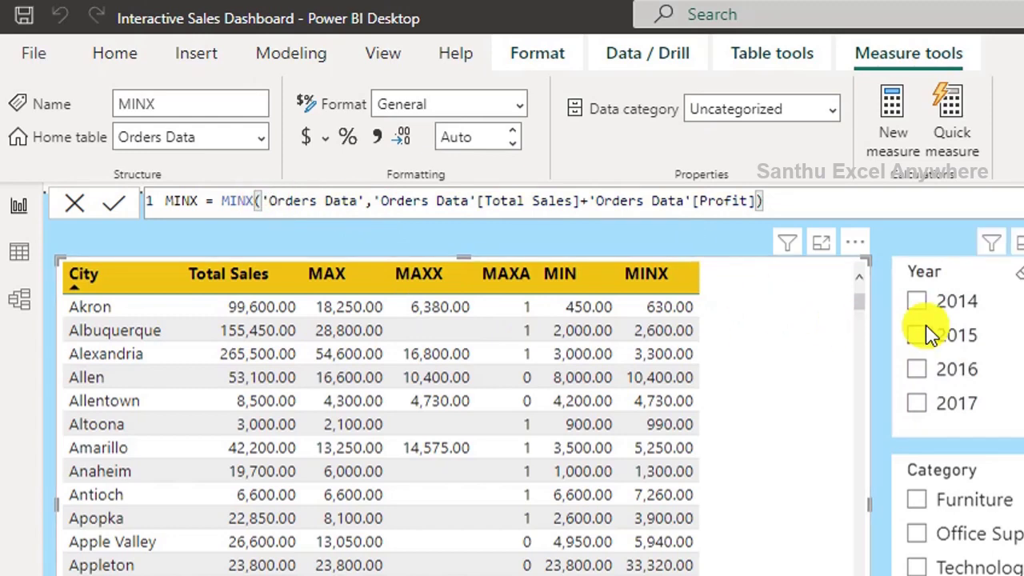
{"action": "type", "text": "Fil"}
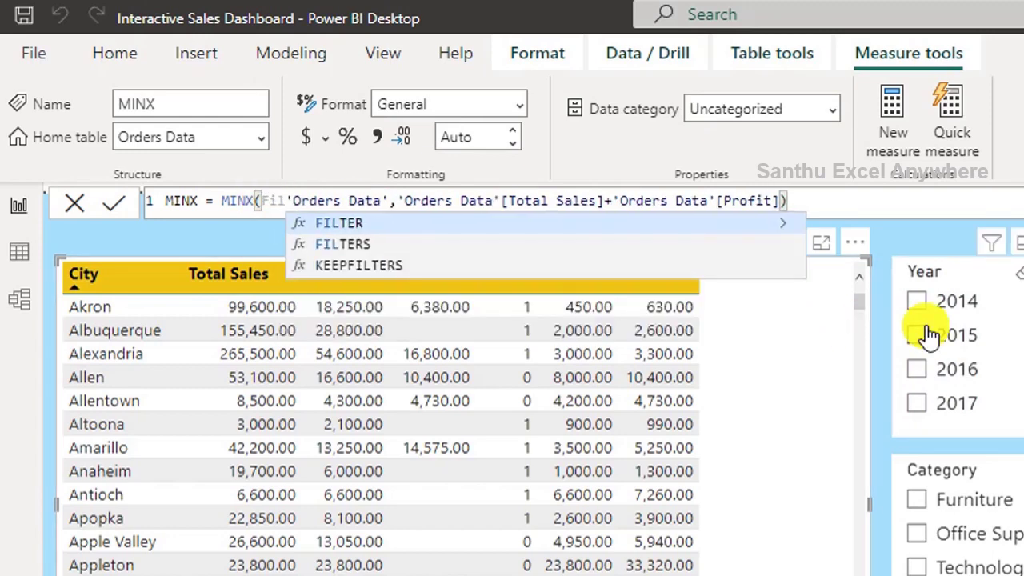
{"action": "left_click", "coordinate": [393, 218]}
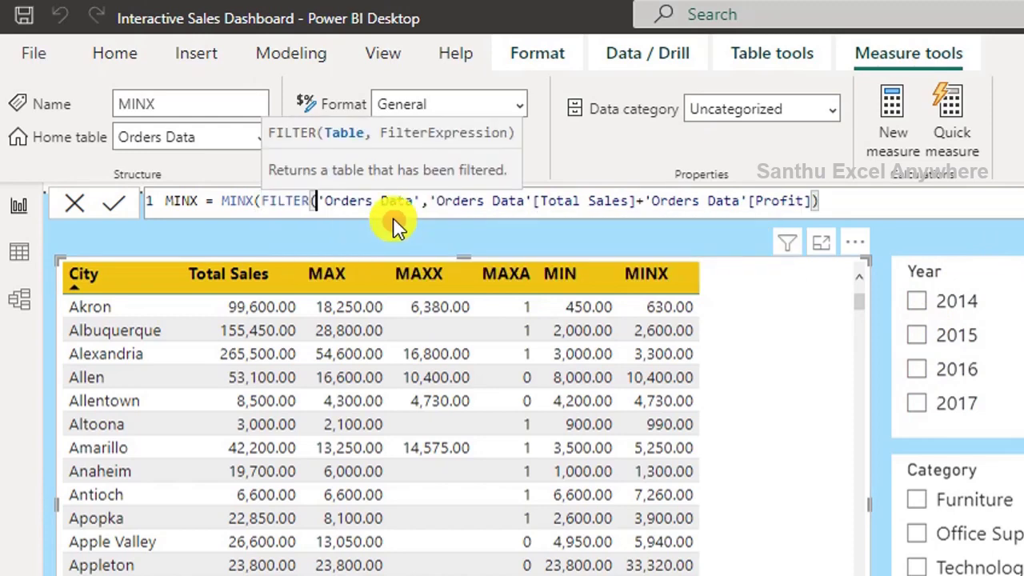
{"action": "left_click", "coordinate": [430, 201]}
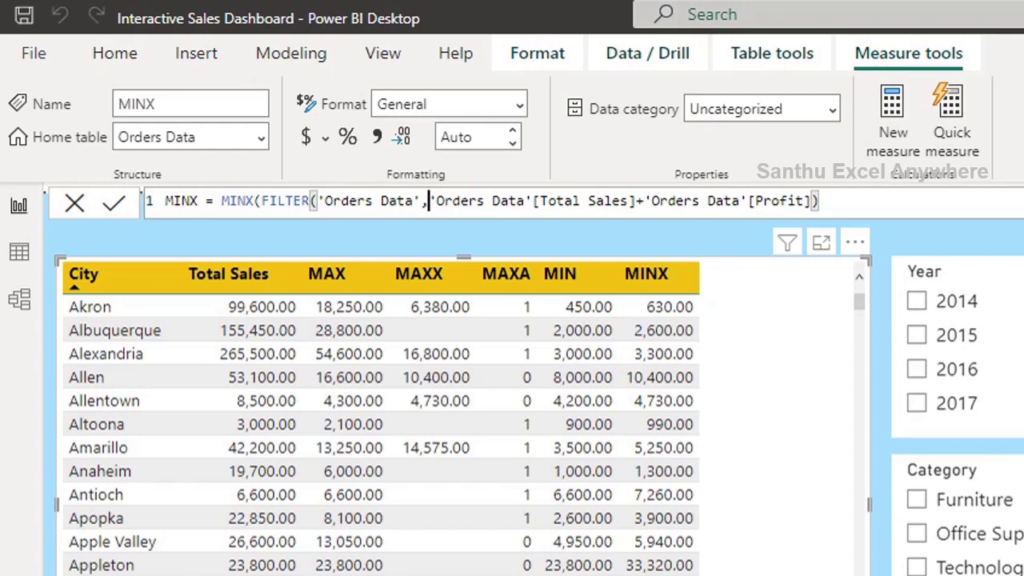
{"action": "type", "text": "Cate"}
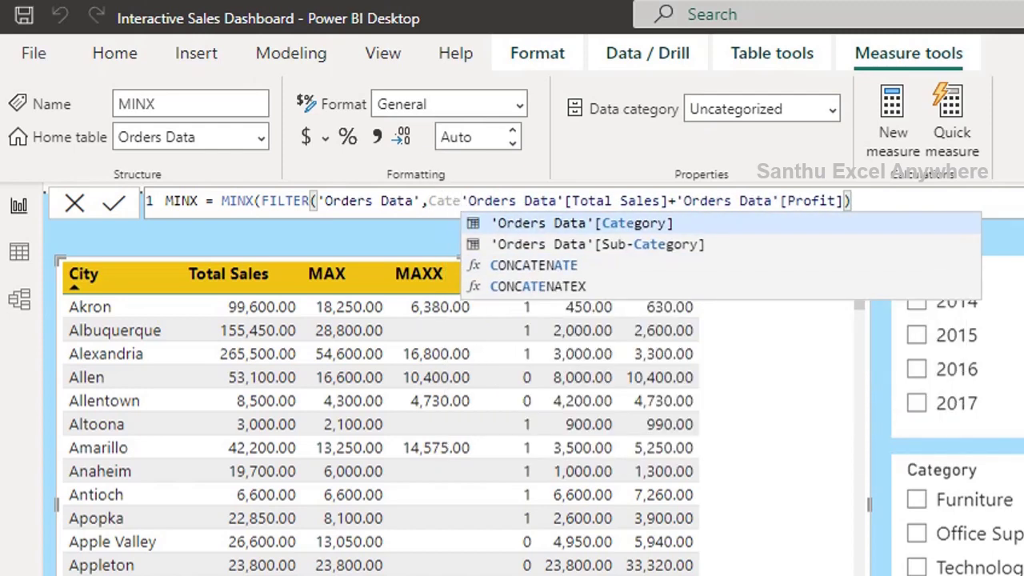
{"action": "left_click", "coordinate": [714, 222]}
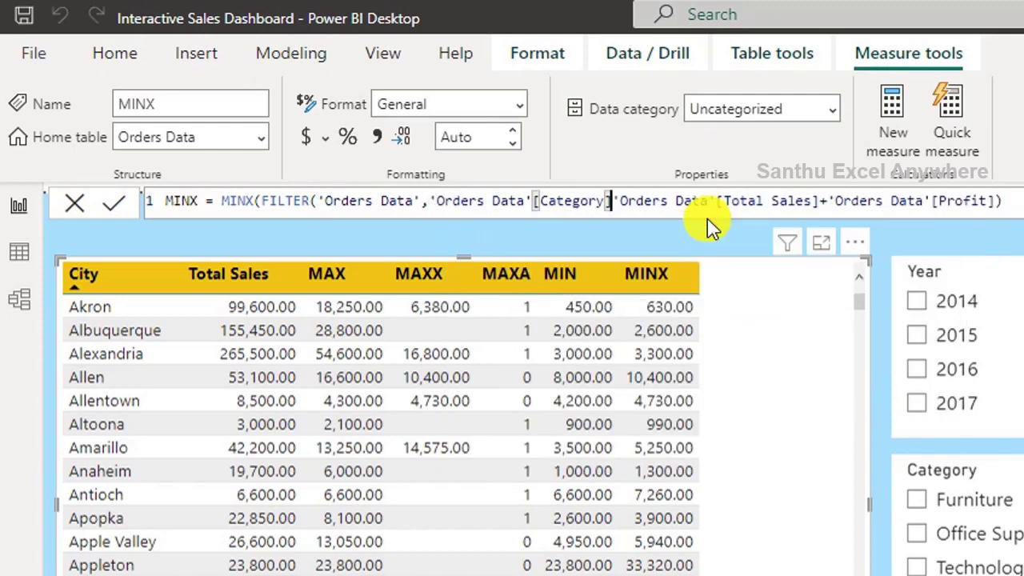
{"action": "type", "text": "="}
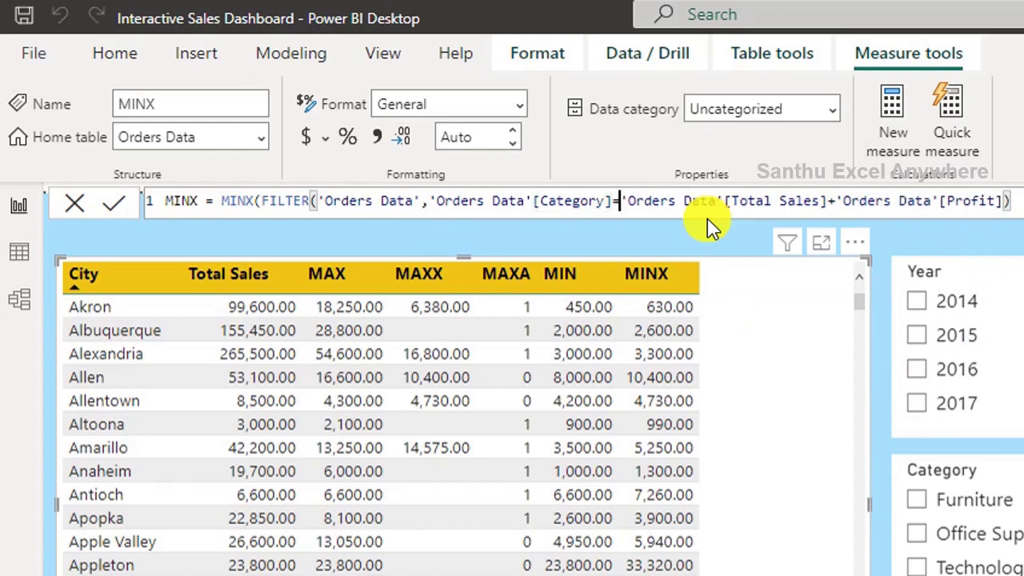
{"action": "type", "text": "\""}
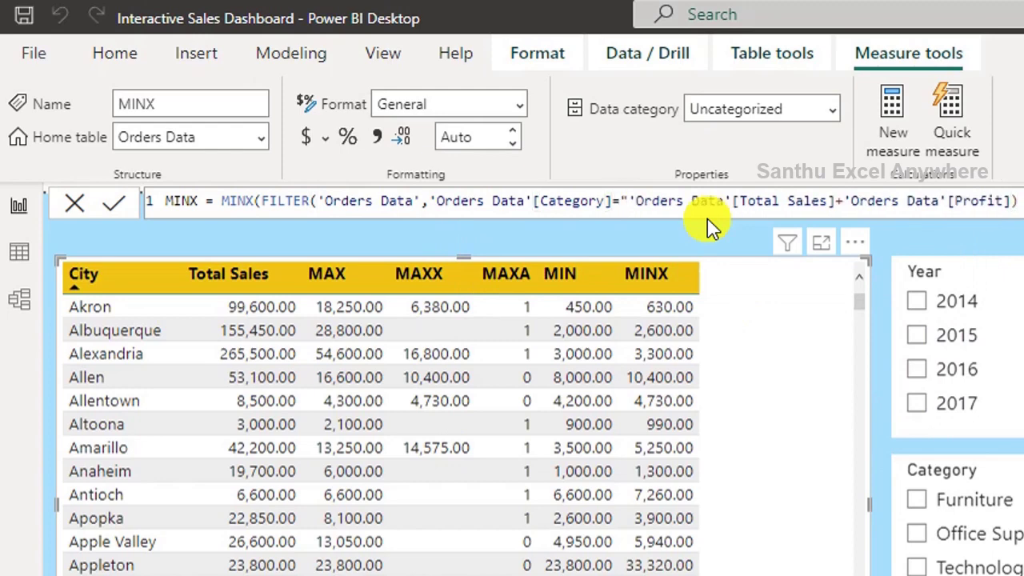
{"action": "type", "text": "Technology"}
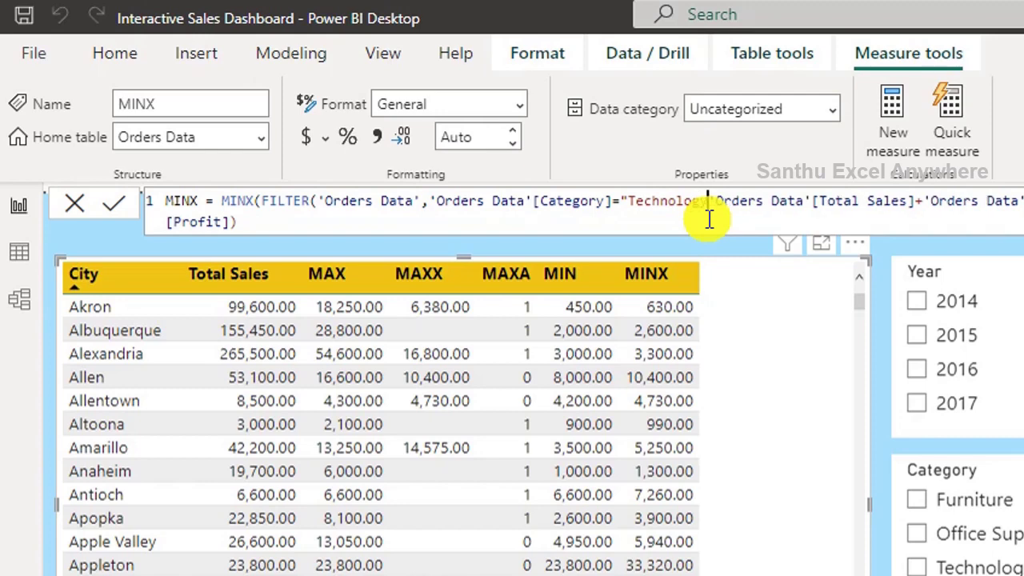
{"action": "type", "text": "\""}
{"action": "type", "text": ","}
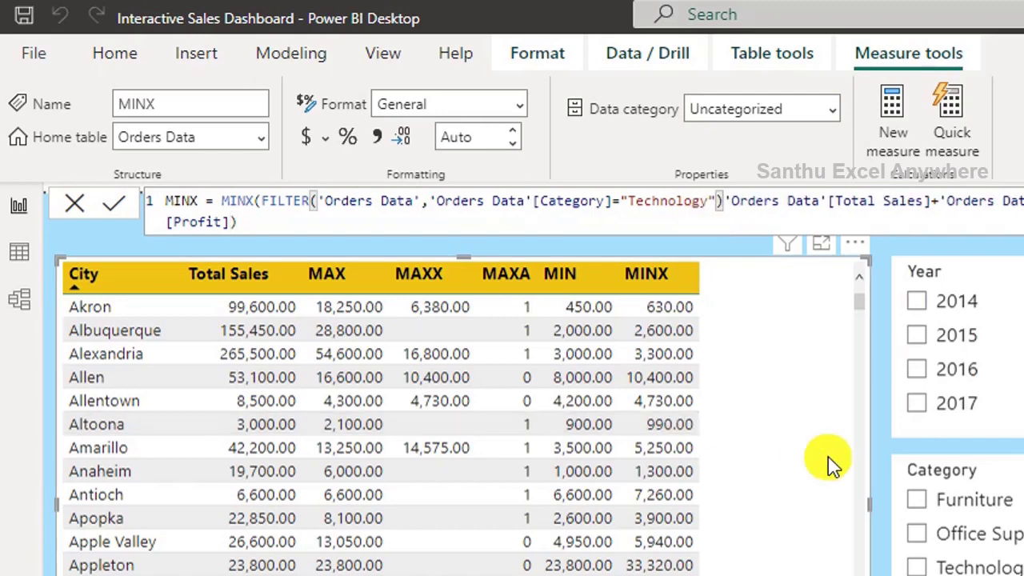
{"action": "type", "text": ","}
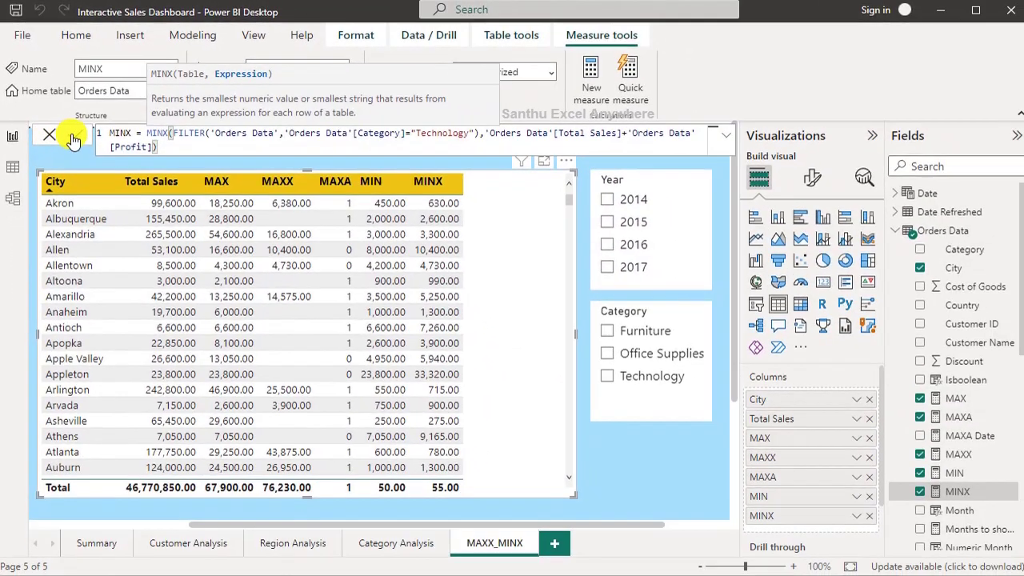
{"action": "left_click", "coordinate": [74, 136]}
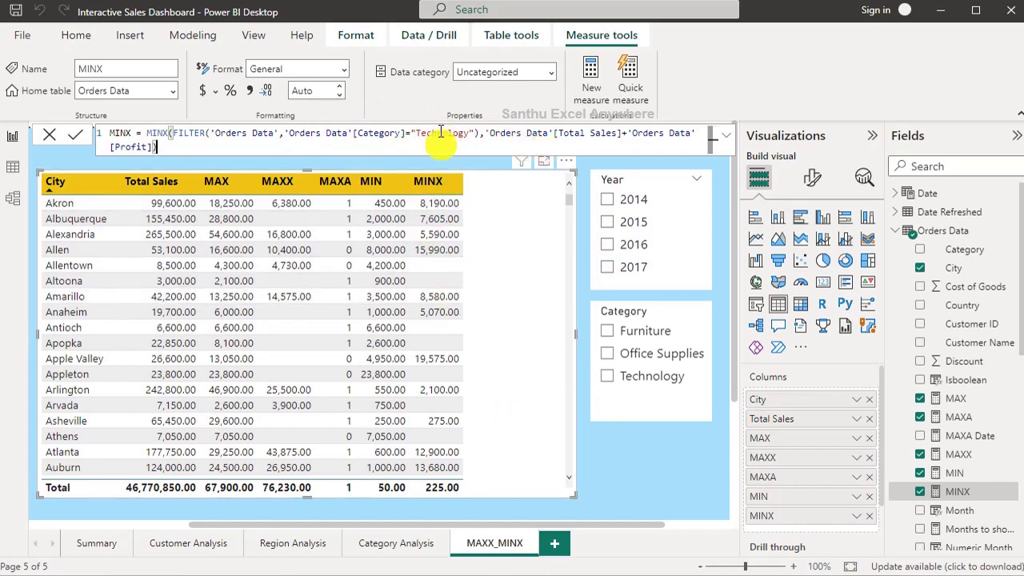
- Try the Furniture slicer, then change MINX's filter from "Technology" to "Furniture" (Akron 2,025.00)
{"action": "left_click", "coordinate": [608, 332]}
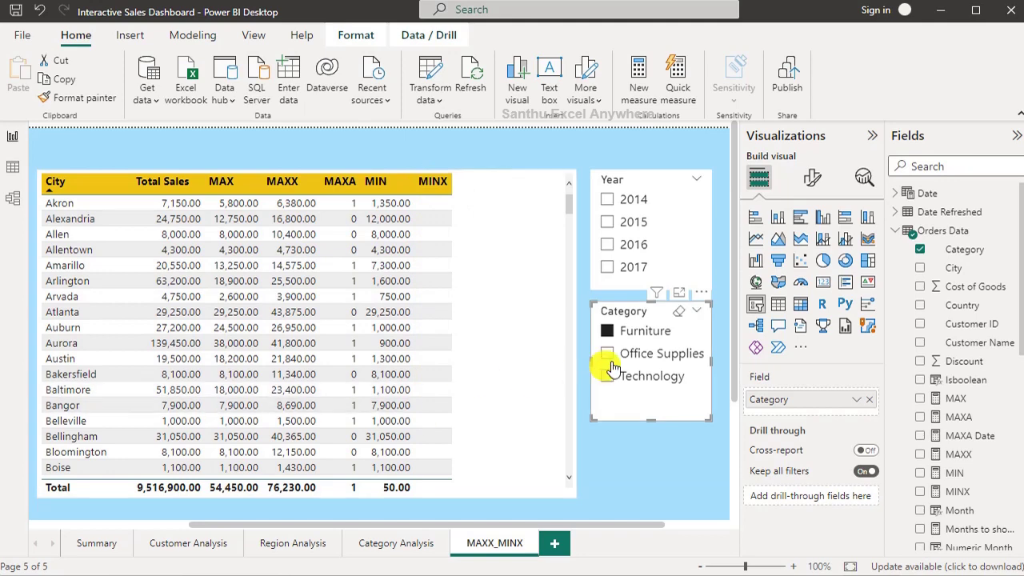
{"action": "left_click", "coordinate": [677, 311]}
{"action": "left_click", "coordinate": [957, 491]}
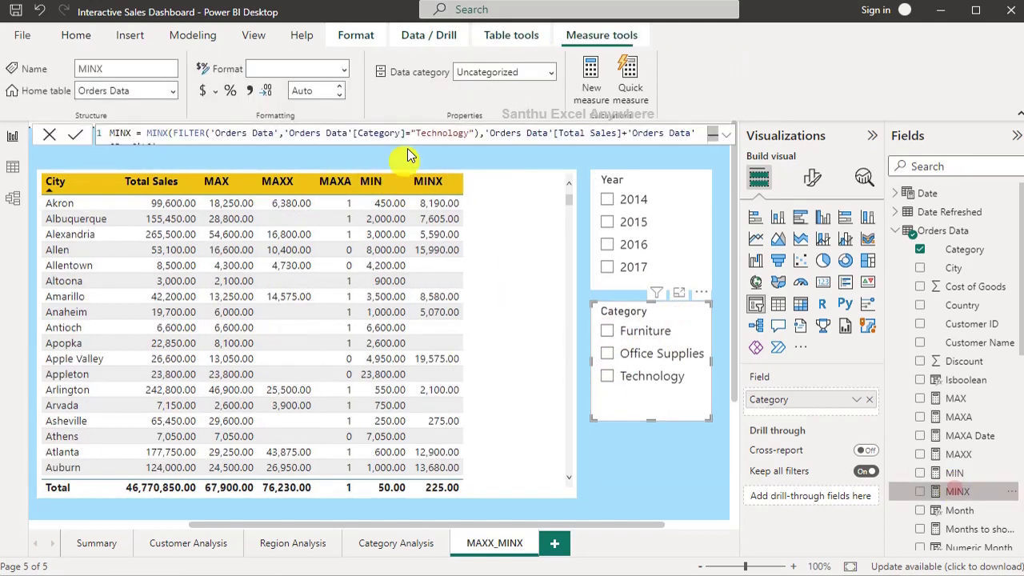
{"action": "double_click", "coordinate": [448, 133]}
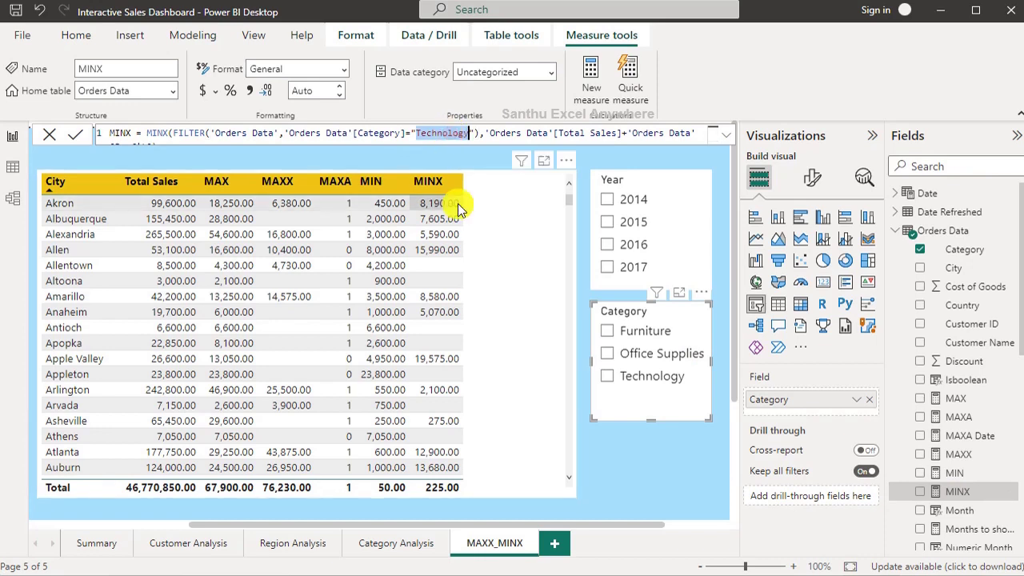
{"action": "type", "text": "Furniture"}
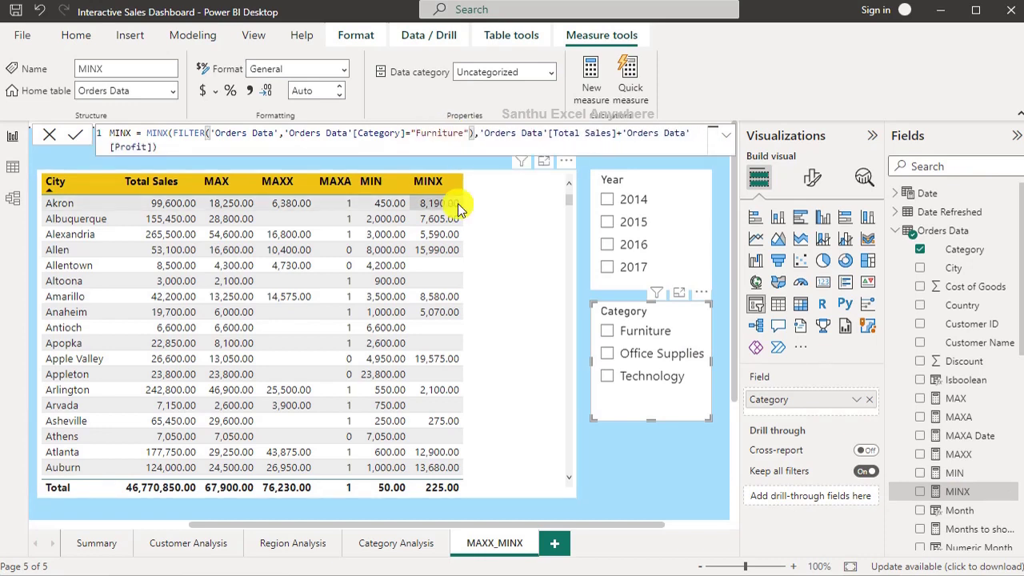
{"action": "left_click", "coordinate": [75, 135]}
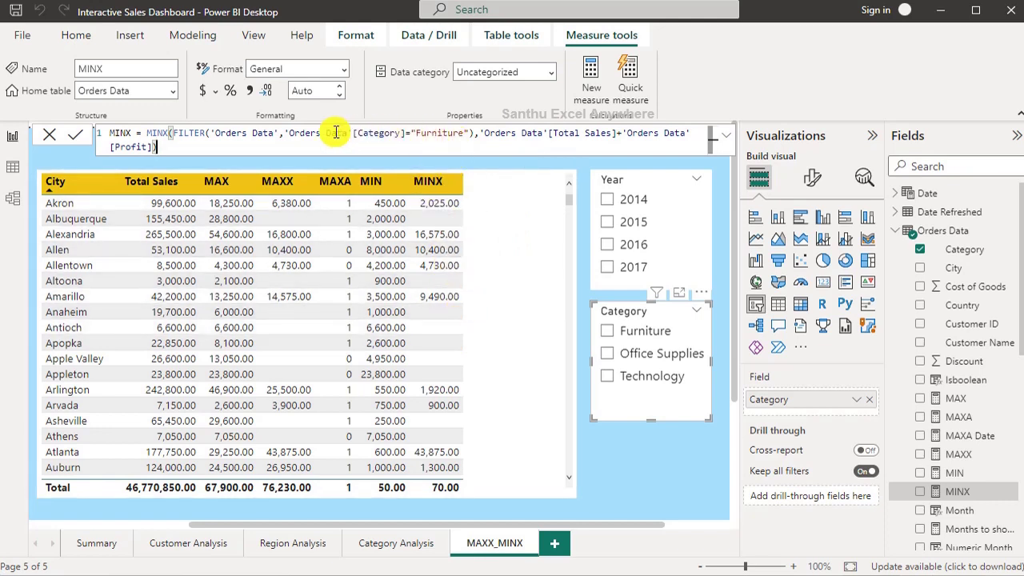
{"action": "left_click", "coordinate": [538, 262]}
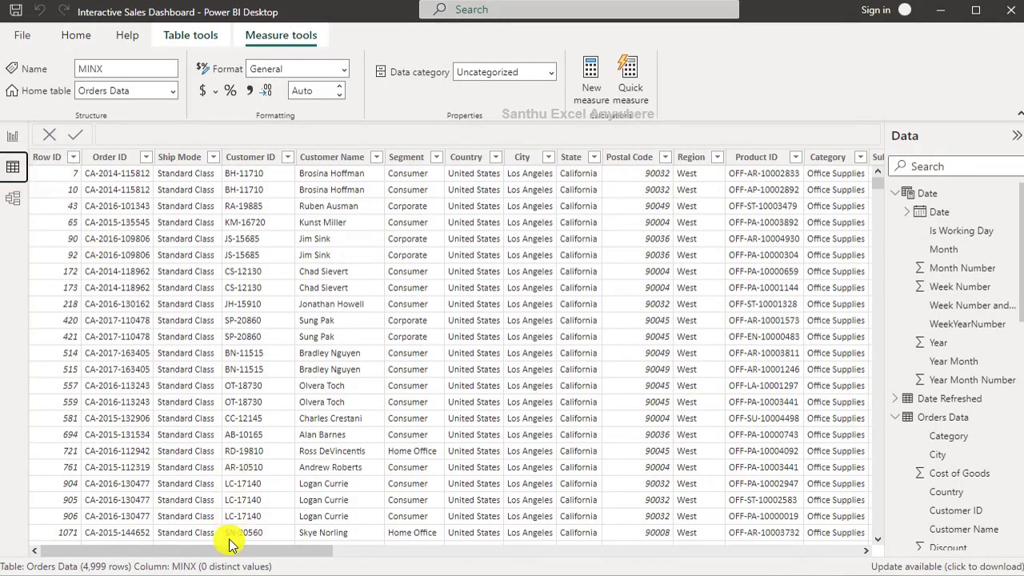
- Check the distinct Ship Mode values in the Orders Data grid
{"action": "left_click", "coordinate": [207, 552]}
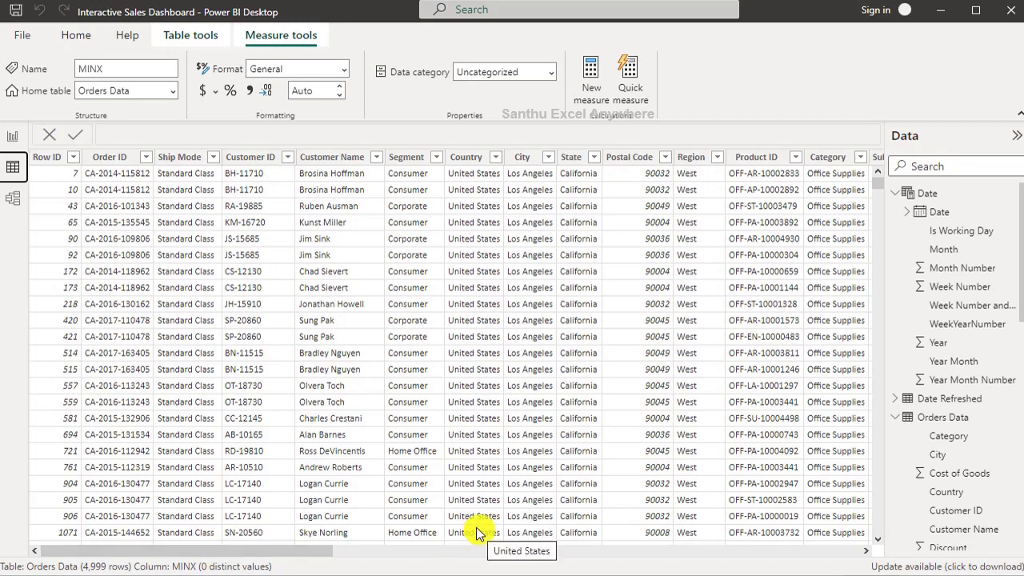
{"action": "left_click", "coordinate": [210, 158]}
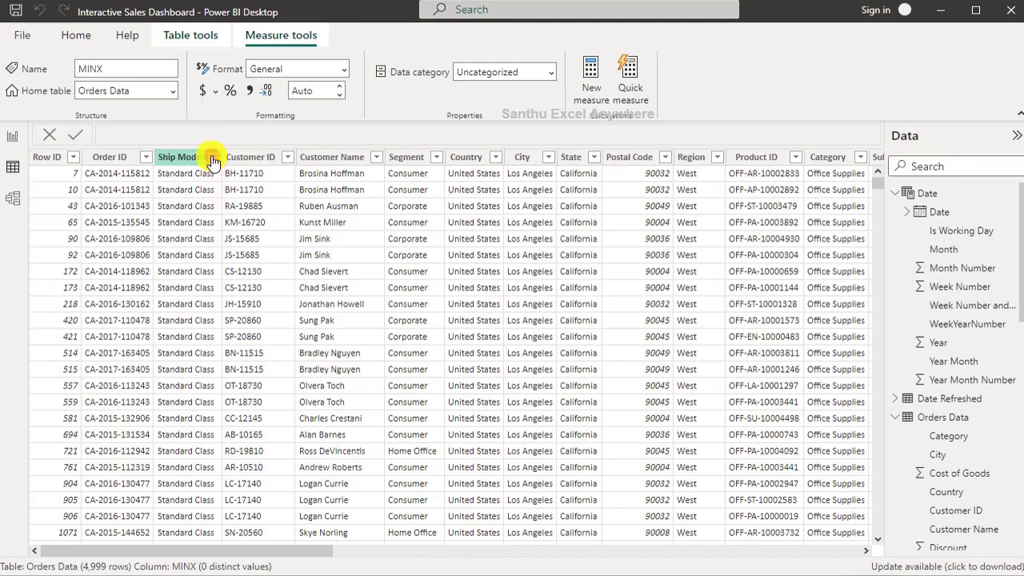
{"action": "left_click", "coordinate": [213, 158]}
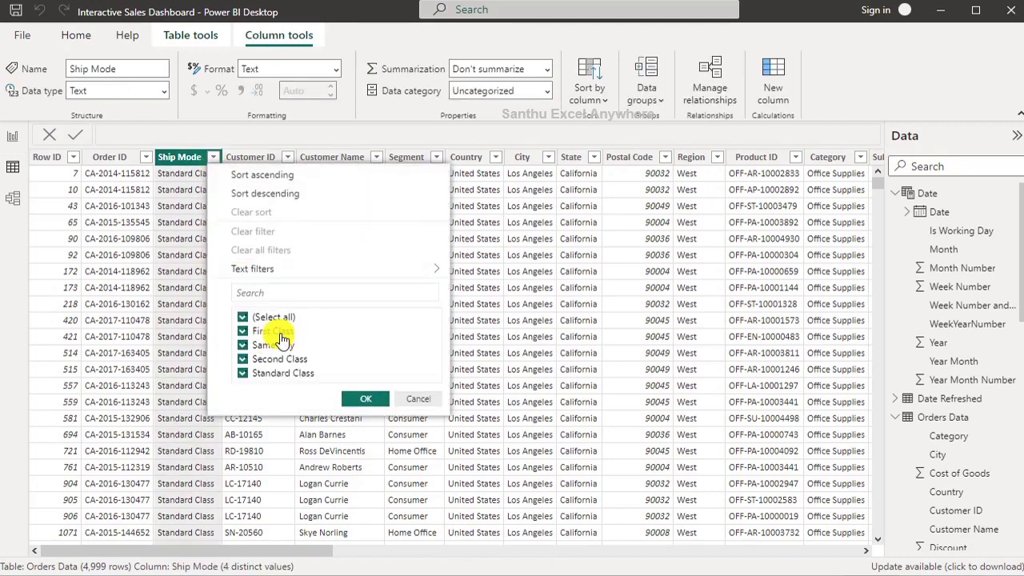
{"action": "left_click", "coordinate": [408, 399]}
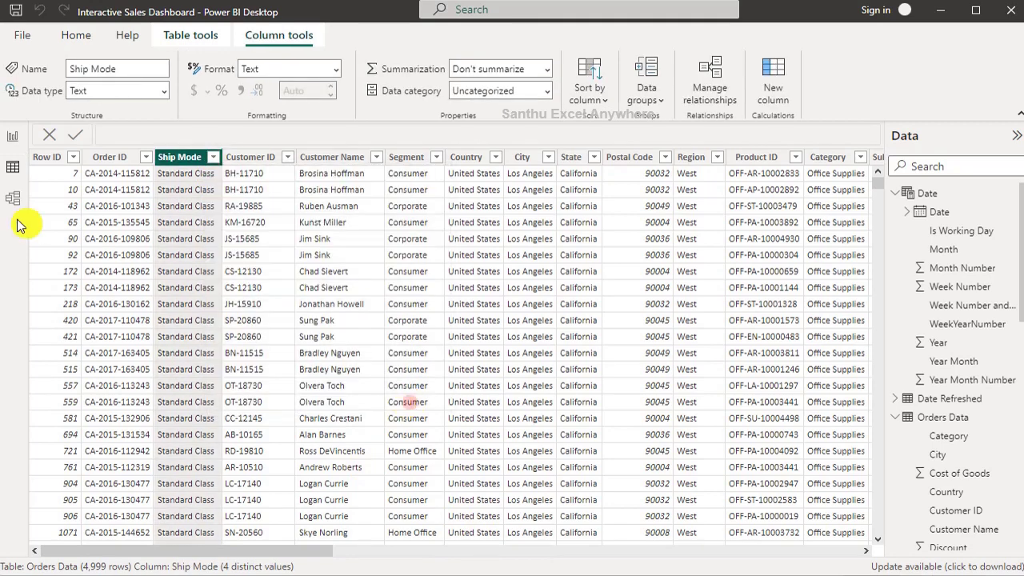
{"action": "left_click", "coordinate": [7, 138]}
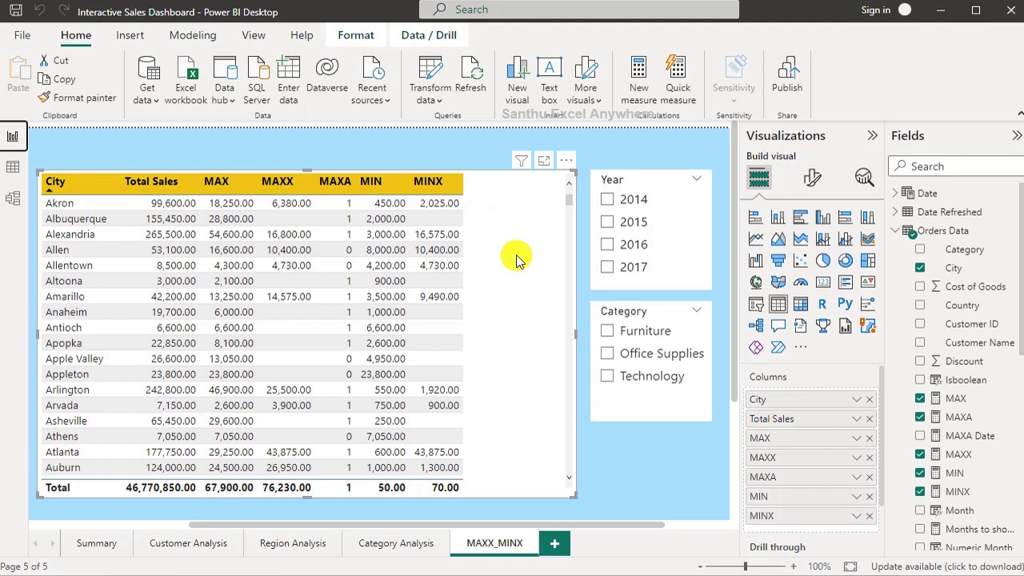
- Add a new calculated column to the Orders Data table
{"action": "left_click", "coordinate": [12, 167]}
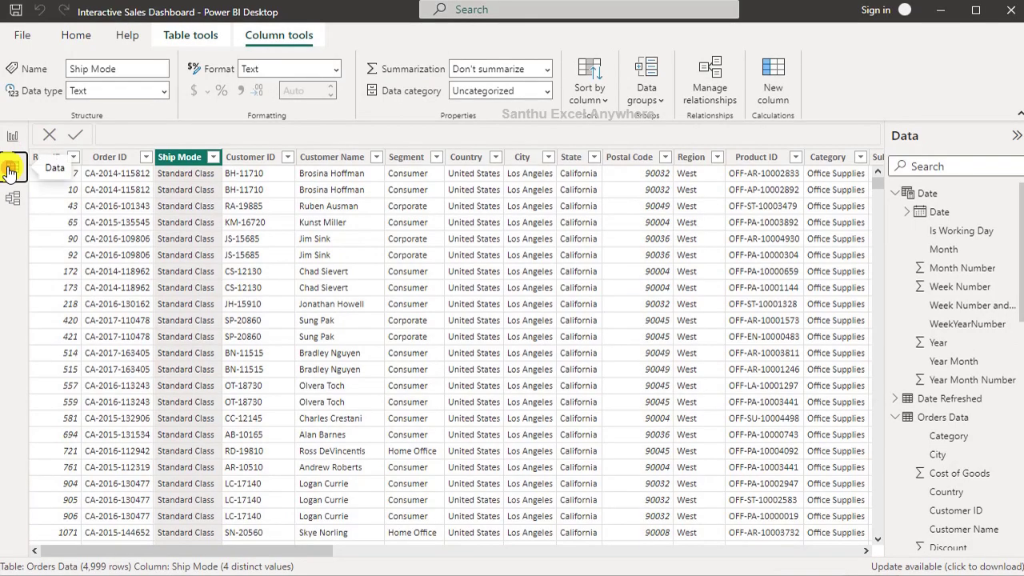
{"action": "left_click_drag", "start_coordinate": [264, 551], "coordinate": [901, 552]}
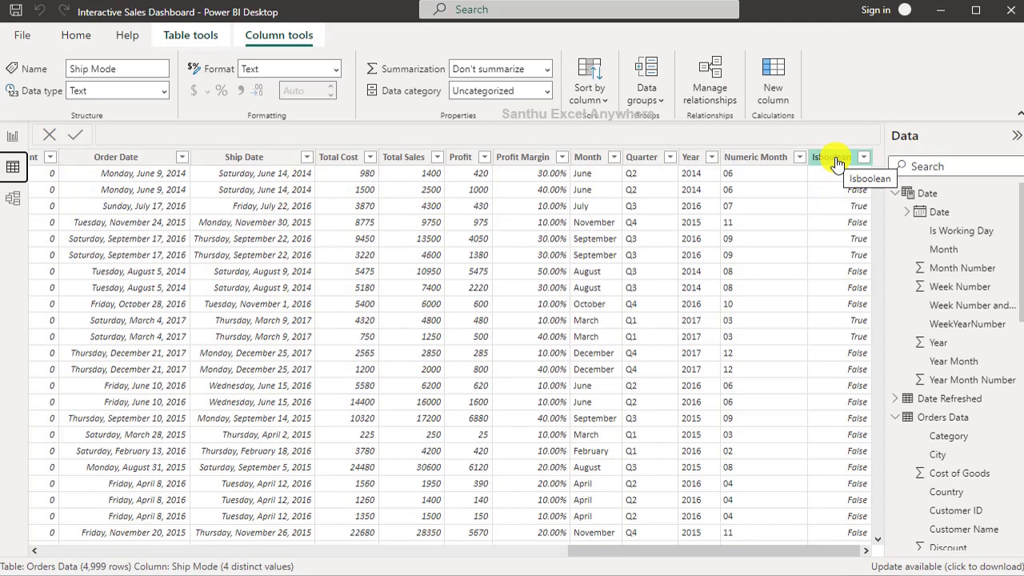
{"action": "left_click", "coordinate": [944, 416]}
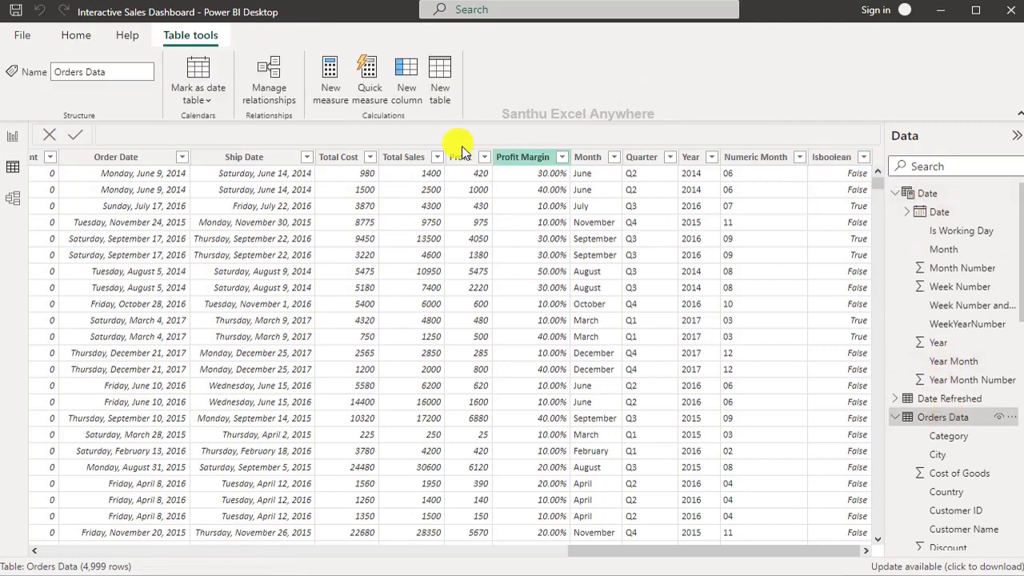
{"action": "left_click", "coordinate": [407, 72]}
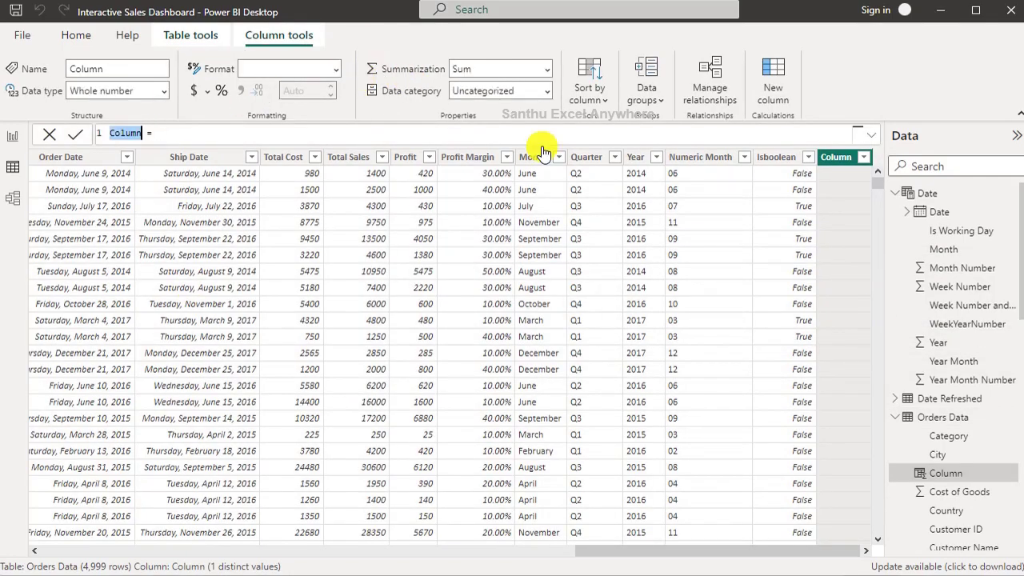
- Enter the column formula ISShipBoolean = IF('Orders Data'[Ship Mode]="First Class",True(),False())
{"action": "type", "text": "I"}
{"action": "type", "text": "SS"}
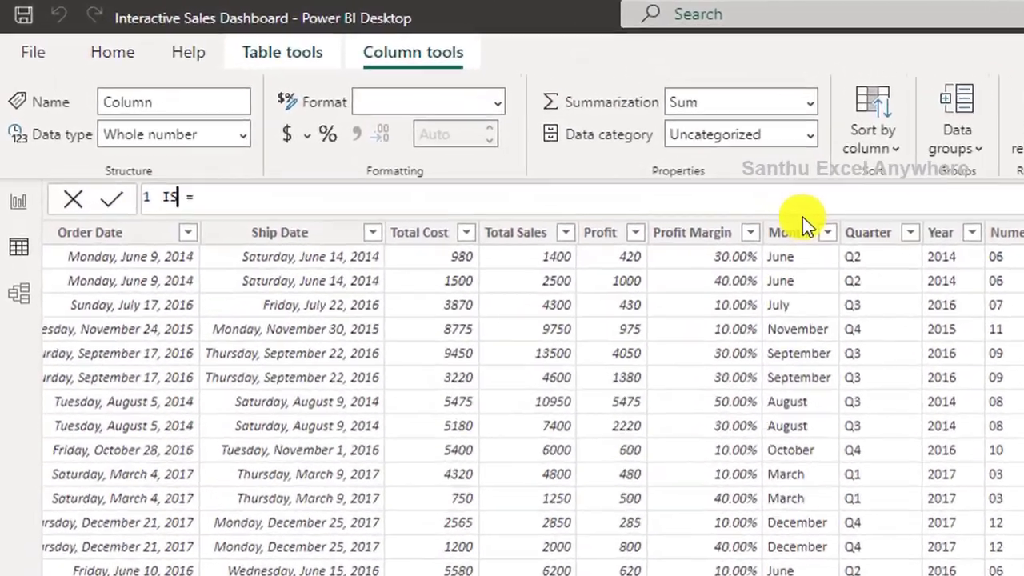
{"action": "type", "text": "H"}
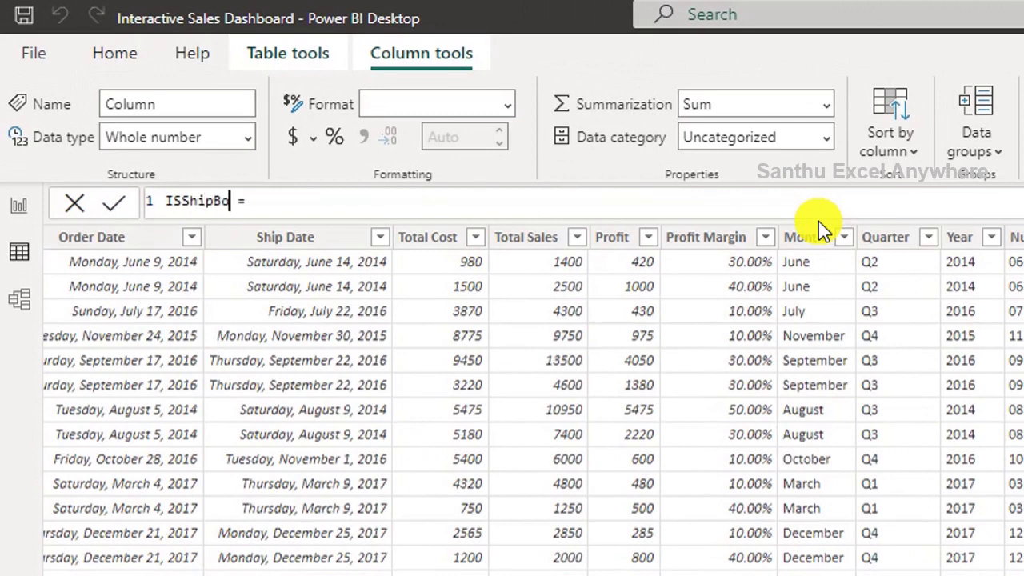
{"action": "type", "text": "an"}
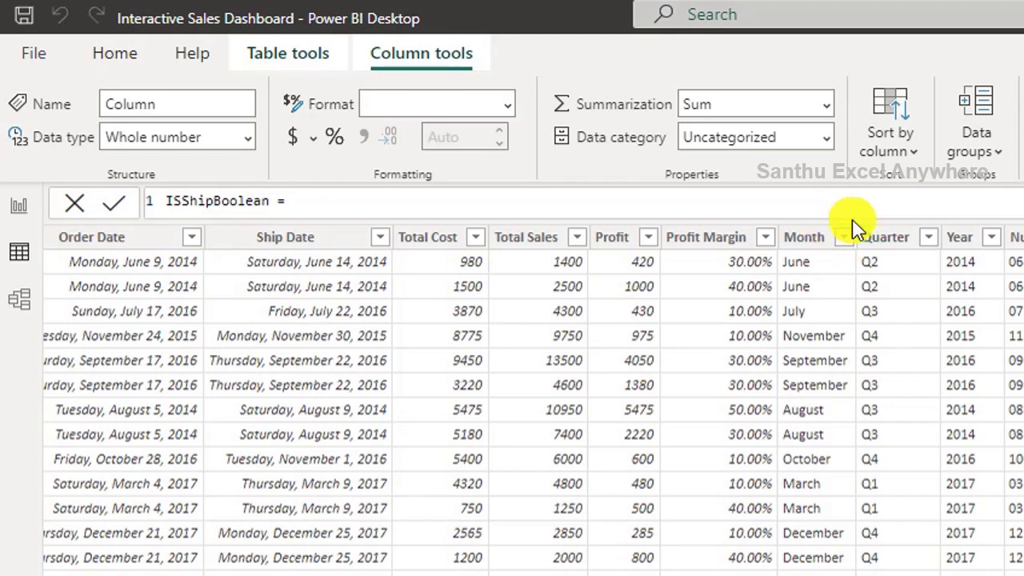
{"action": "left_click", "coordinate": [853, 209]}
{"action": "type", "text": "I"}
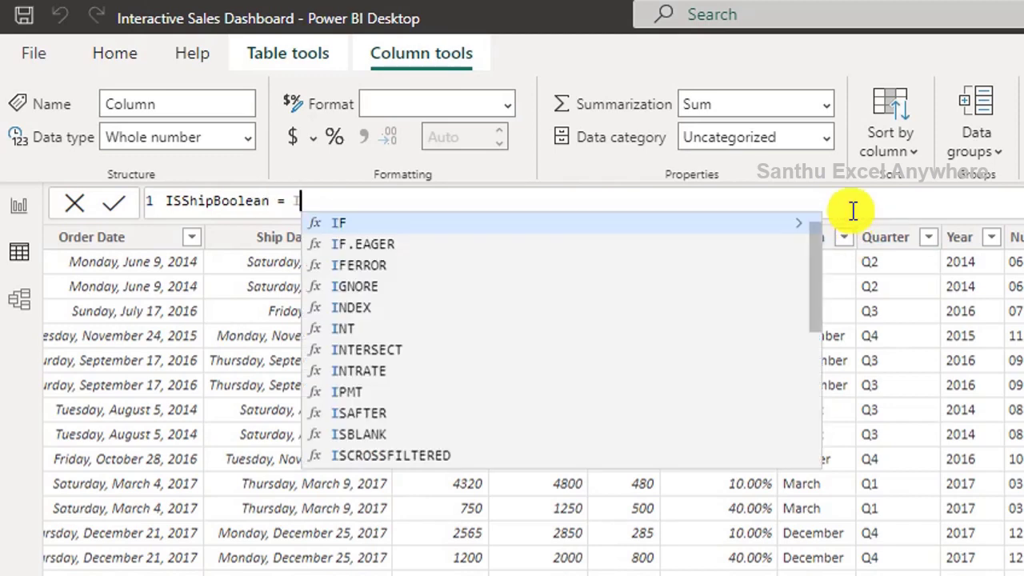
{"action": "type", "text": "F("}
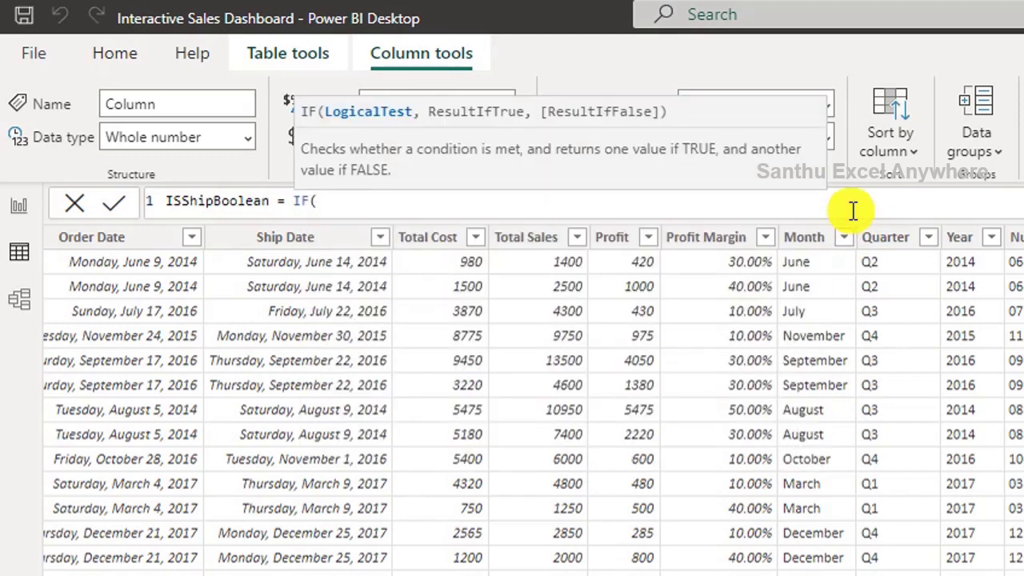
{"action": "type", "text": "Shi"}
{"action": "left_click", "coordinate": [546, 244]}
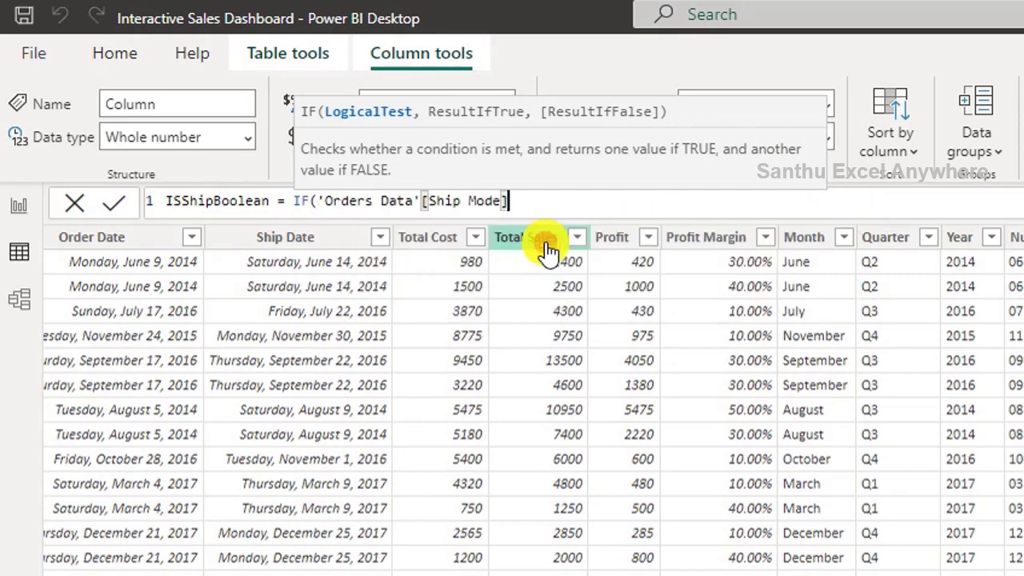
{"action": "type", "text": "=\"First"}
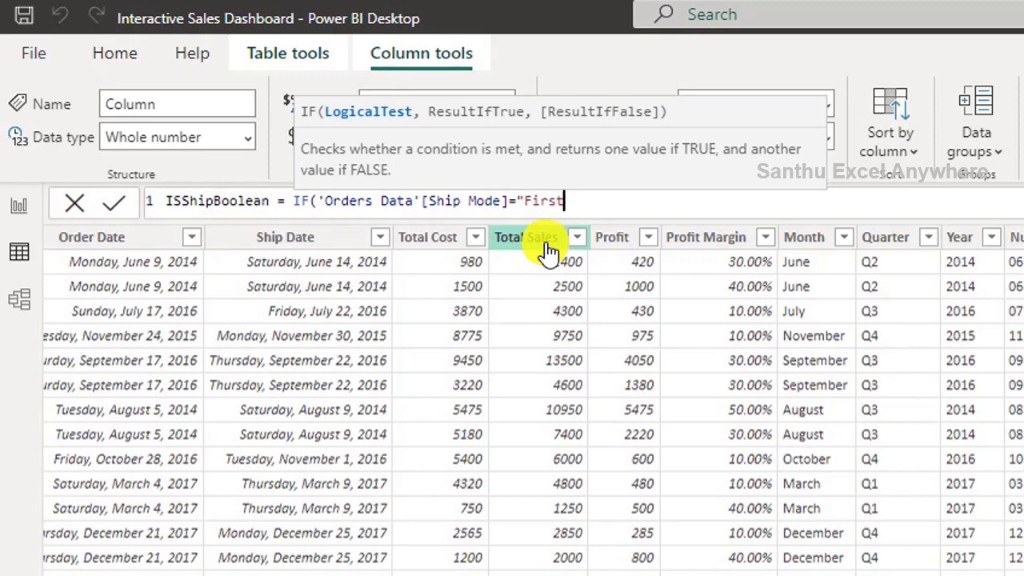
{"action": "type", "text": " Class\","}
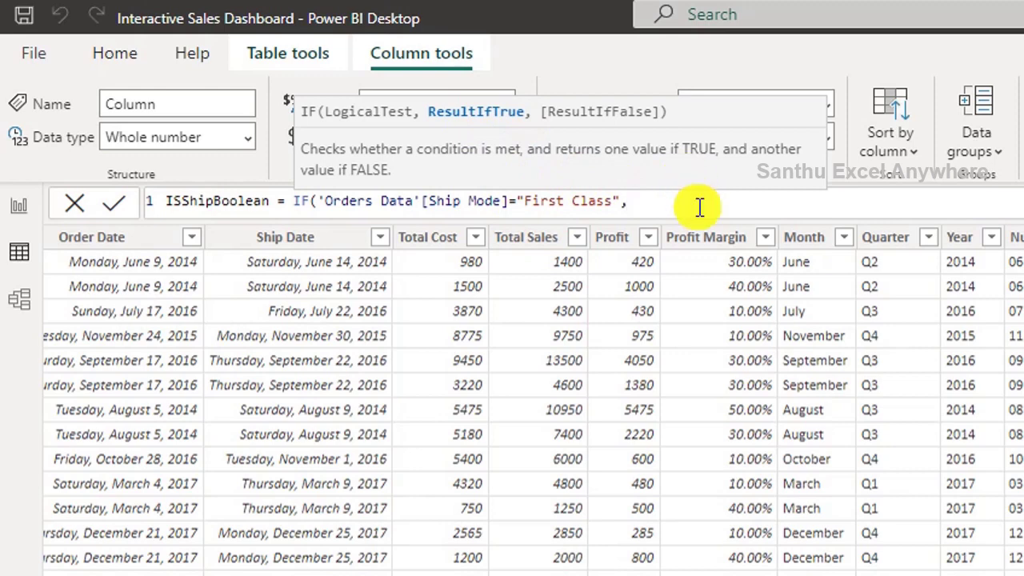
{"action": "type", "text": "True"}
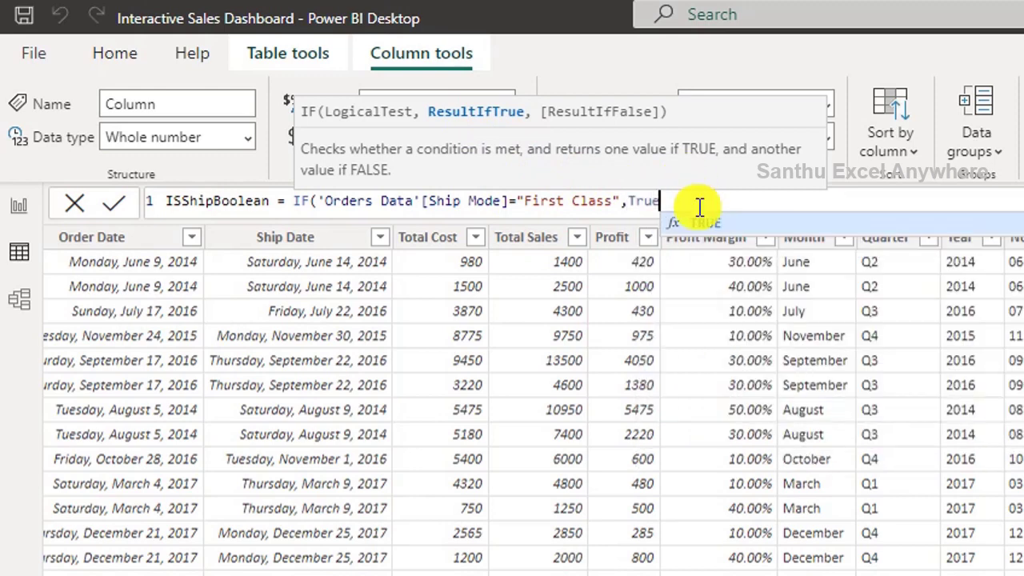
{"action": "type", "text": "()"}
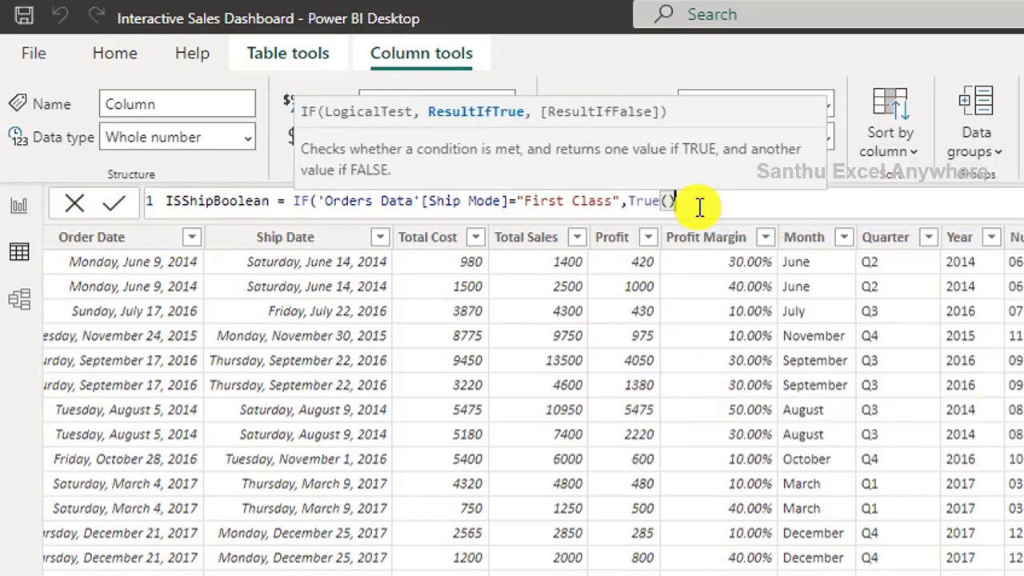
{"action": "type", "text": ",Fa"}
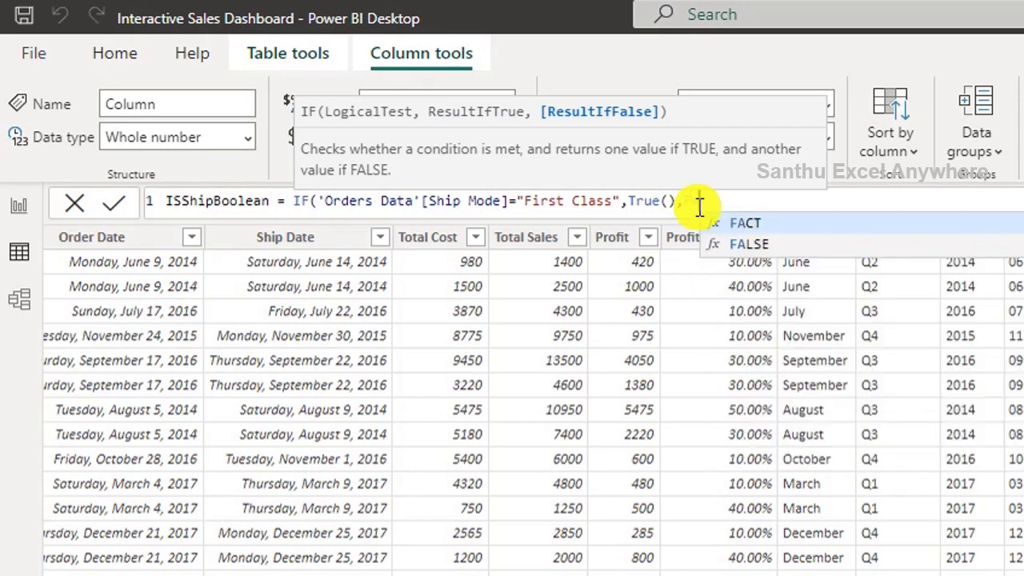
{"action": "type", "text": "lse()"}
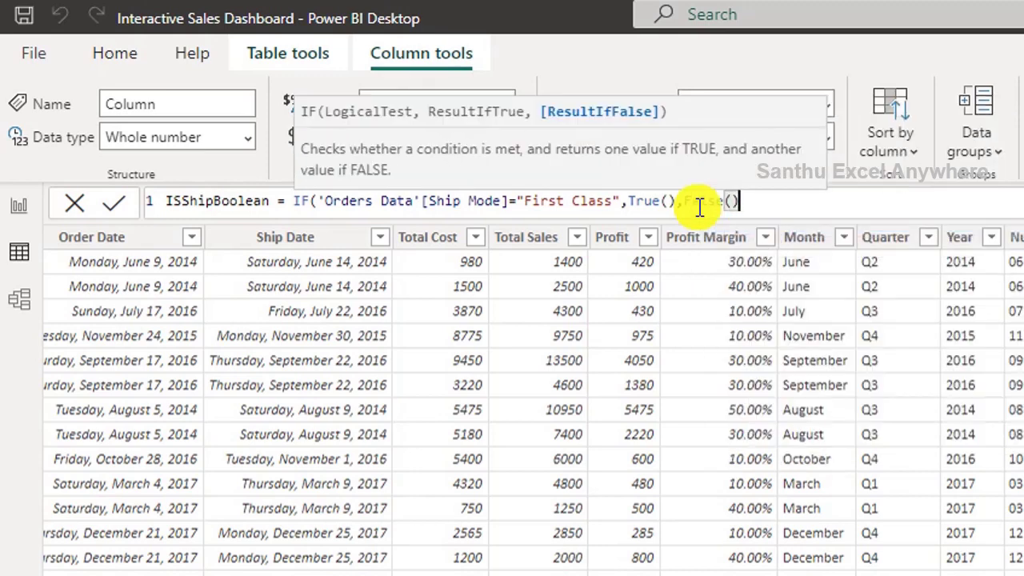
{"action": "type", "text": ")"}
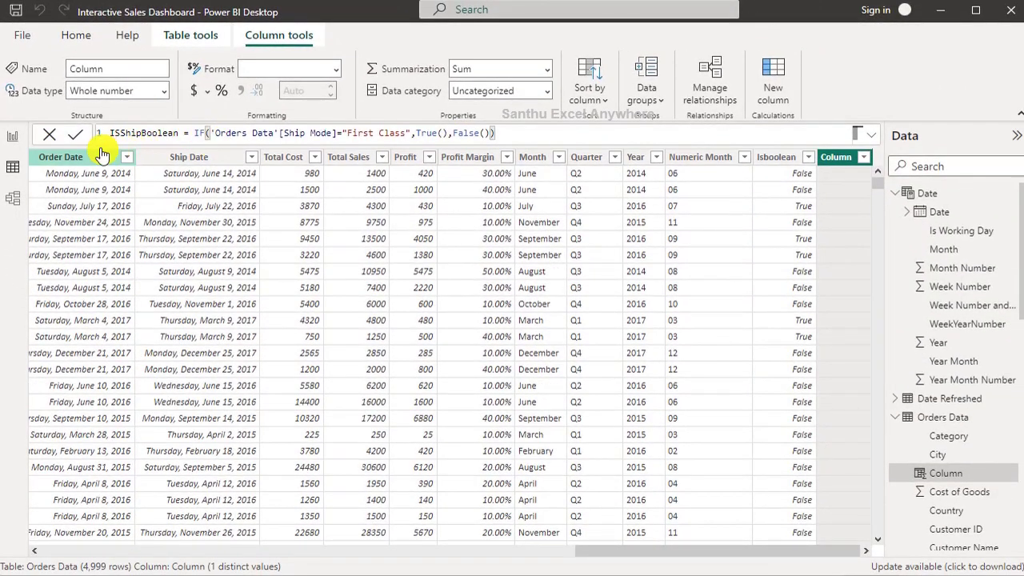
- Commit the ISShipBoolean column and filter Ship Mode to First Class only
{"action": "left_click", "coordinate": [76, 136]}
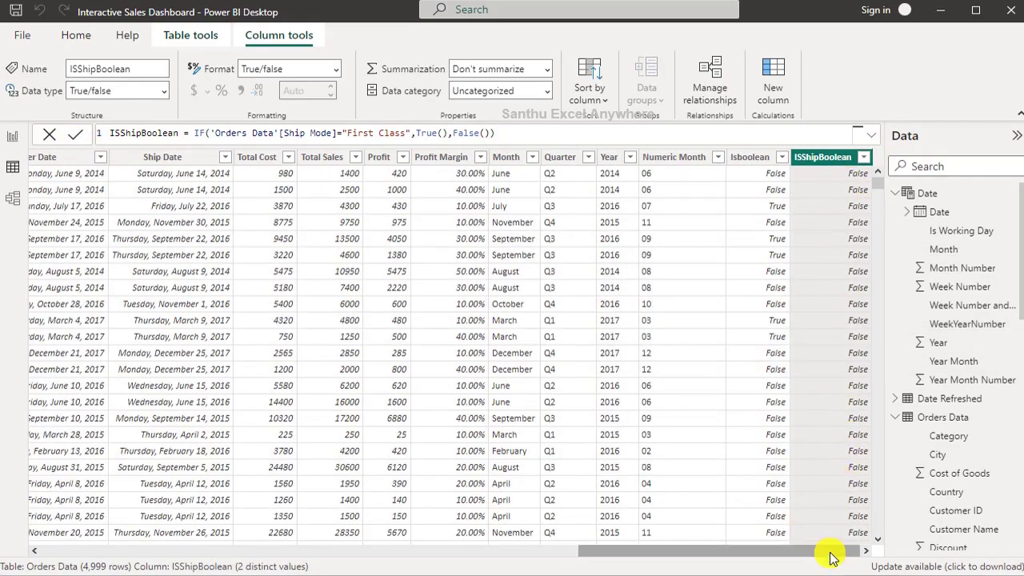
{"action": "left_click_drag", "start_coordinate": [832, 552], "coordinate": [149, 545]}
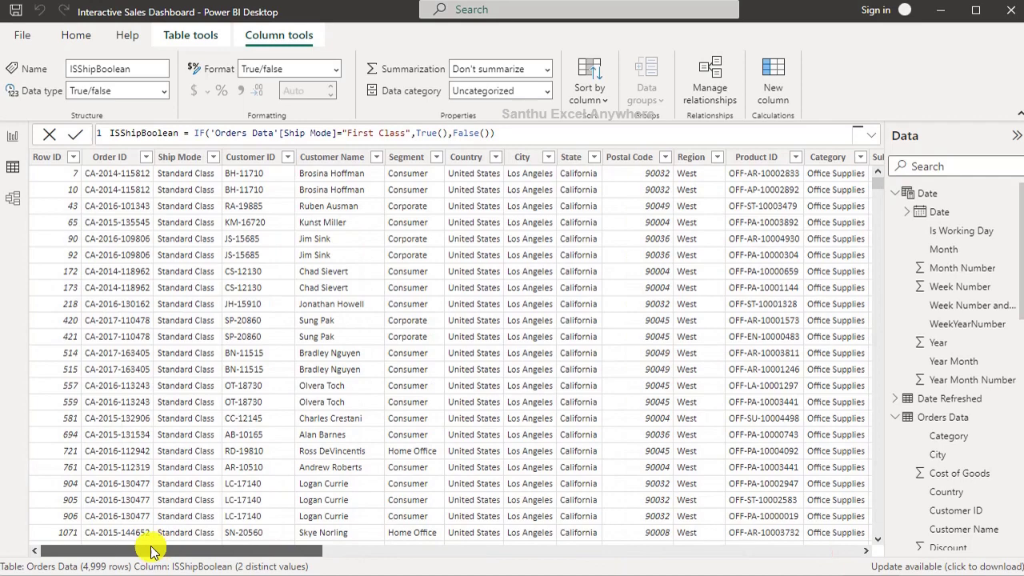
{"action": "left_click", "coordinate": [213, 157]}
{"action": "left_click", "coordinate": [243, 317]}
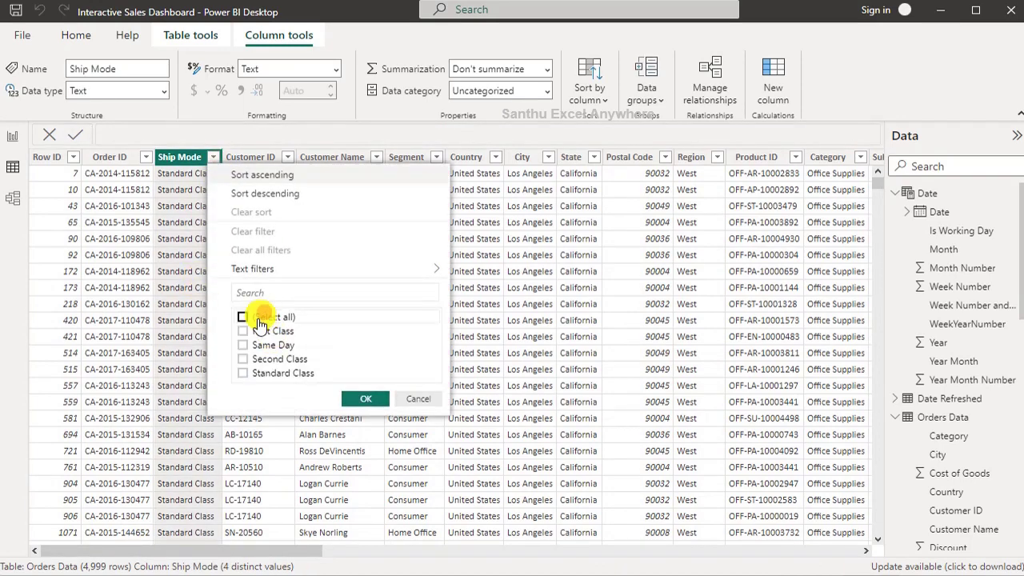
{"action": "left_click", "coordinate": [242, 331]}
{"action": "left_click", "coordinate": [364, 398]}
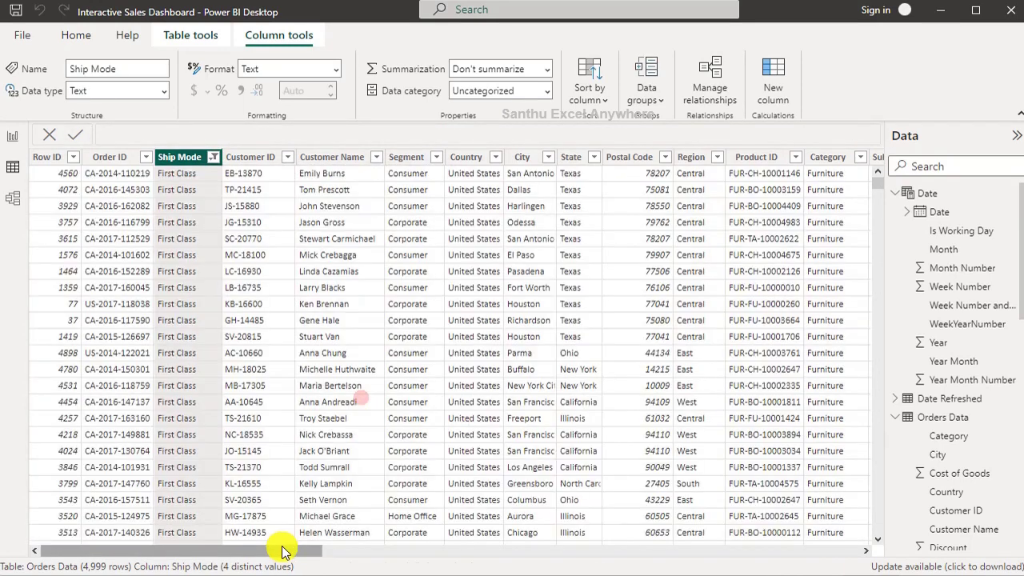
- Confirm ISShipBoolean is True for First Class rows, then clear the Ship Mode filter
{"action": "left_click", "coordinate": [636, 552]}
{"action": "left_click", "coordinate": [636, 552]}
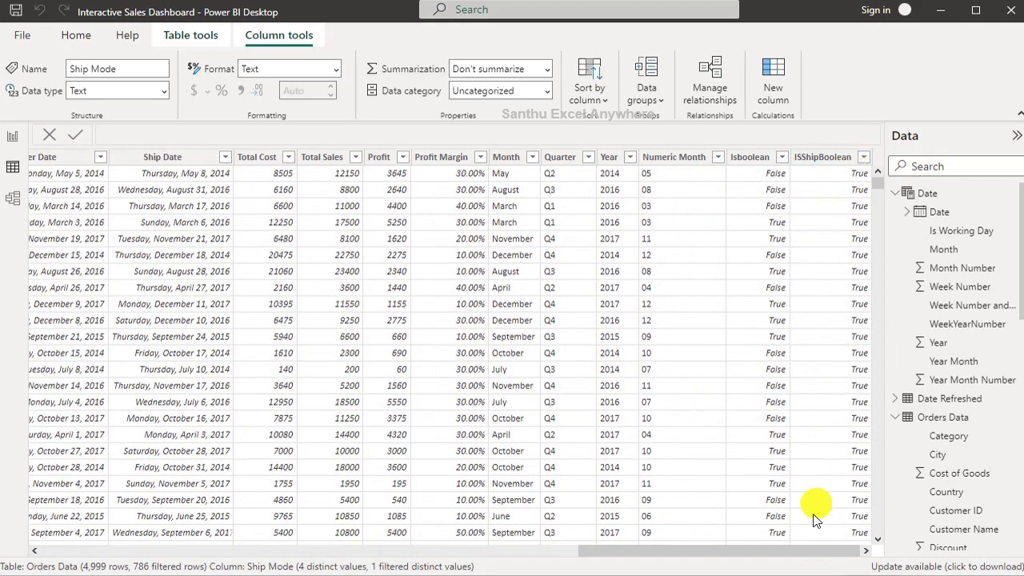
{"action": "left_click_drag", "start_coordinate": [805, 550], "coordinate": [176, 554]}
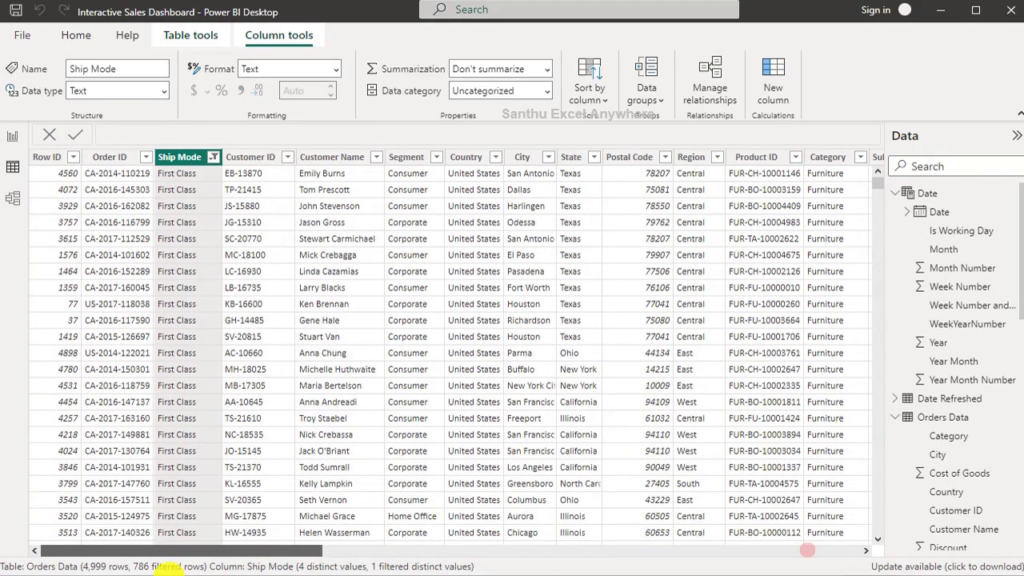
{"action": "left_click", "coordinate": [213, 157]}
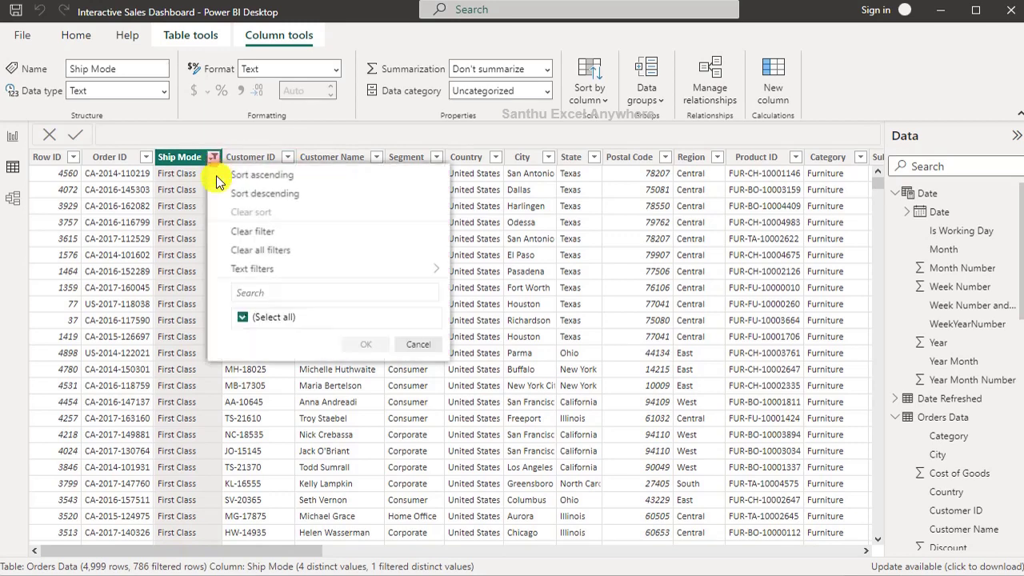
{"action": "left_click", "coordinate": [253, 231]}
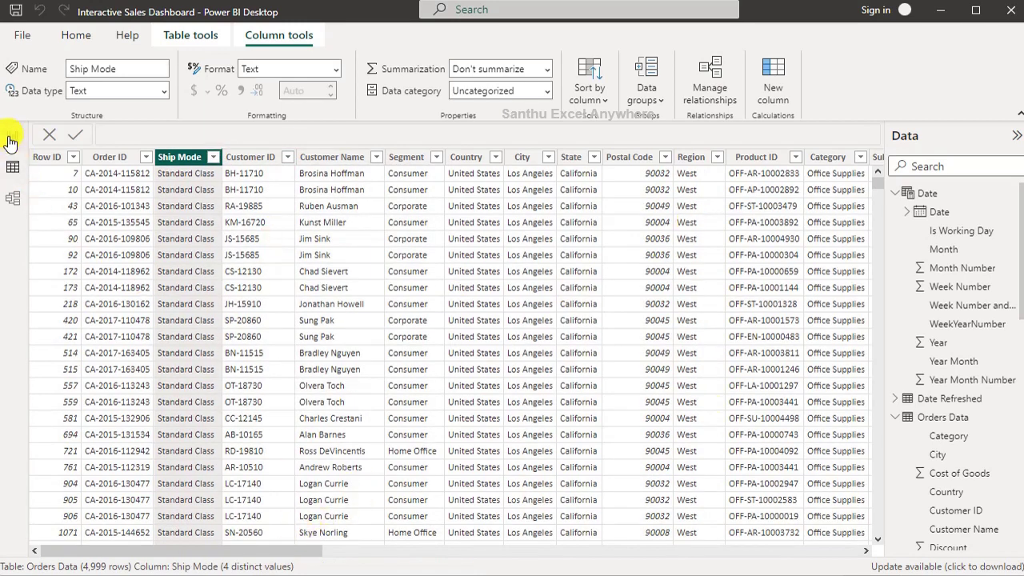
{"action": "left_click", "coordinate": [9, 136]}
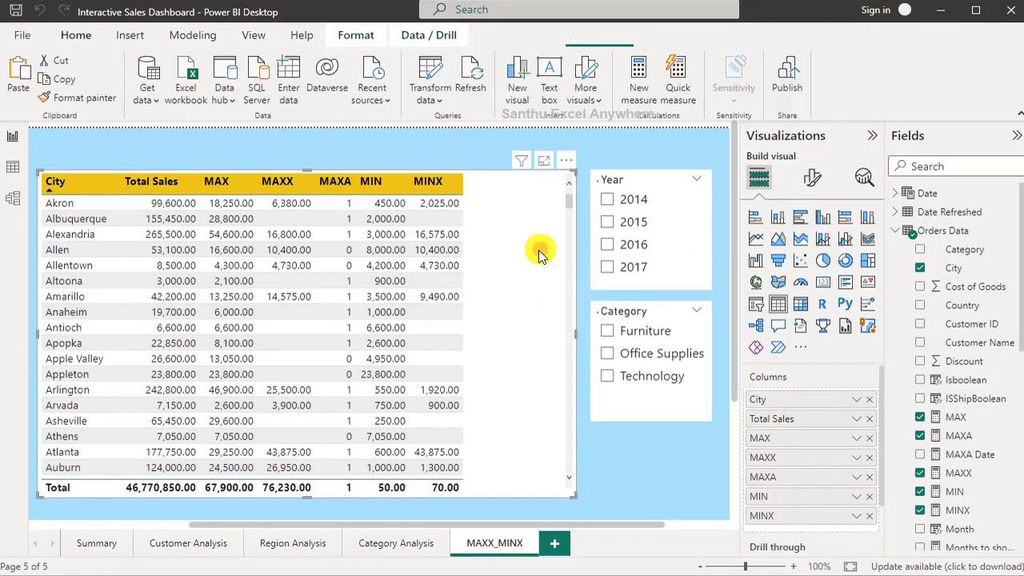
- In Orders Data, start a new measure MINA = MINA('Orders Data'[ISShipBoolean])
{"action": "left_click", "coordinate": [937, 231]}
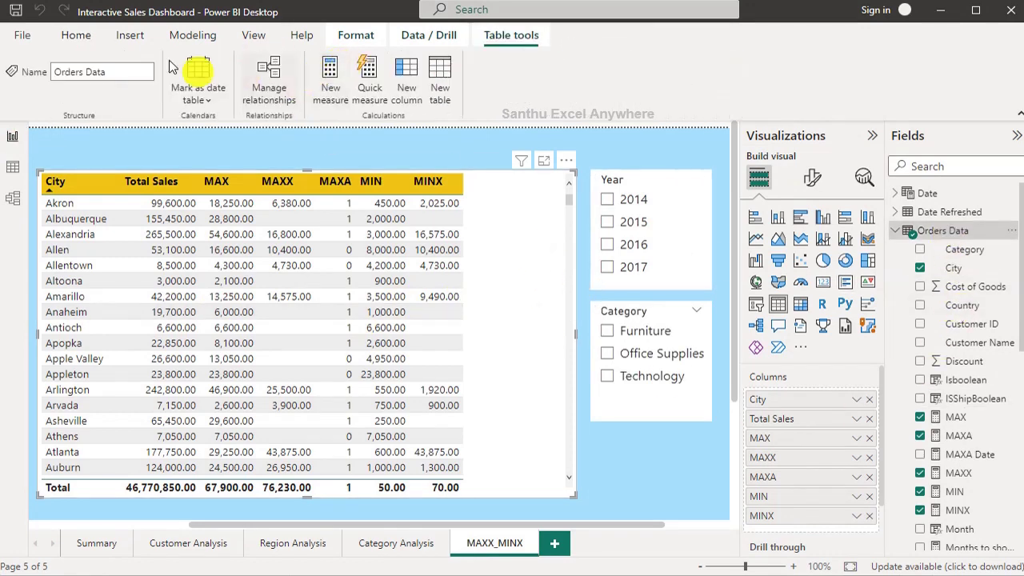
{"action": "left_click", "coordinate": [70, 35]}
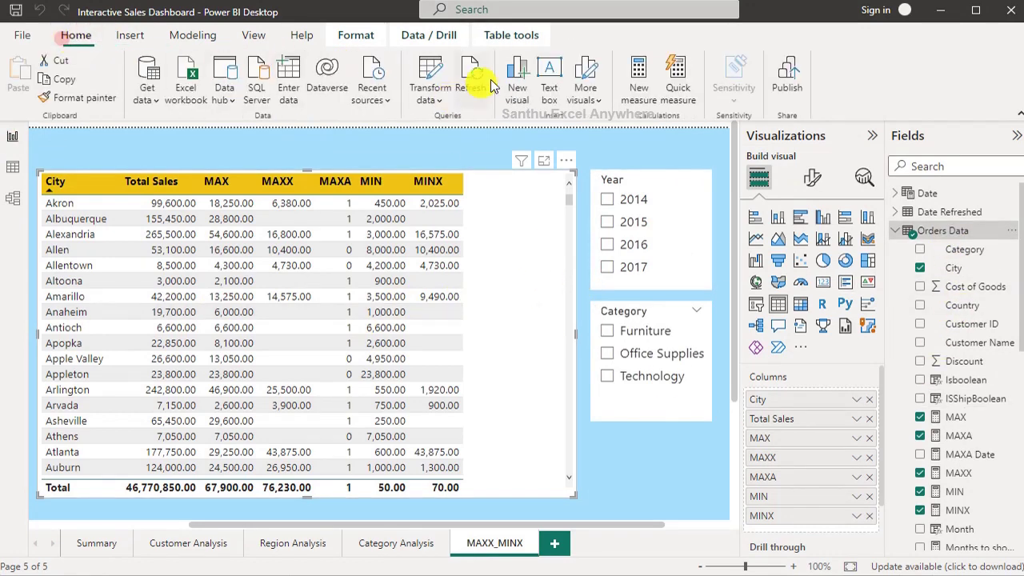
{"action": "left_click", "coordinate": [640, 86]}
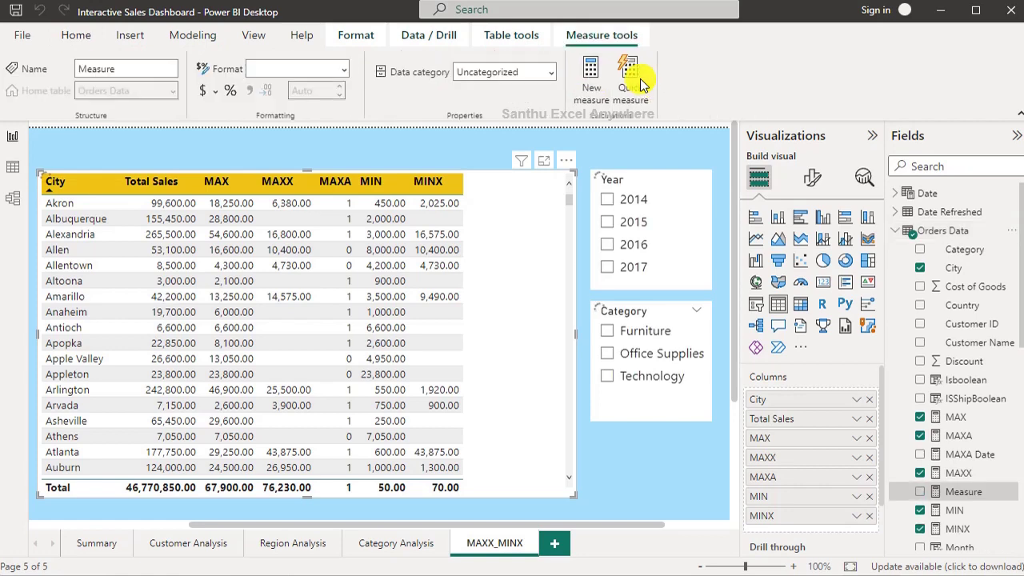
{"action": "type", "text": "MINA ="}
{"action": "left_click", "coordinate": [373, 134]}
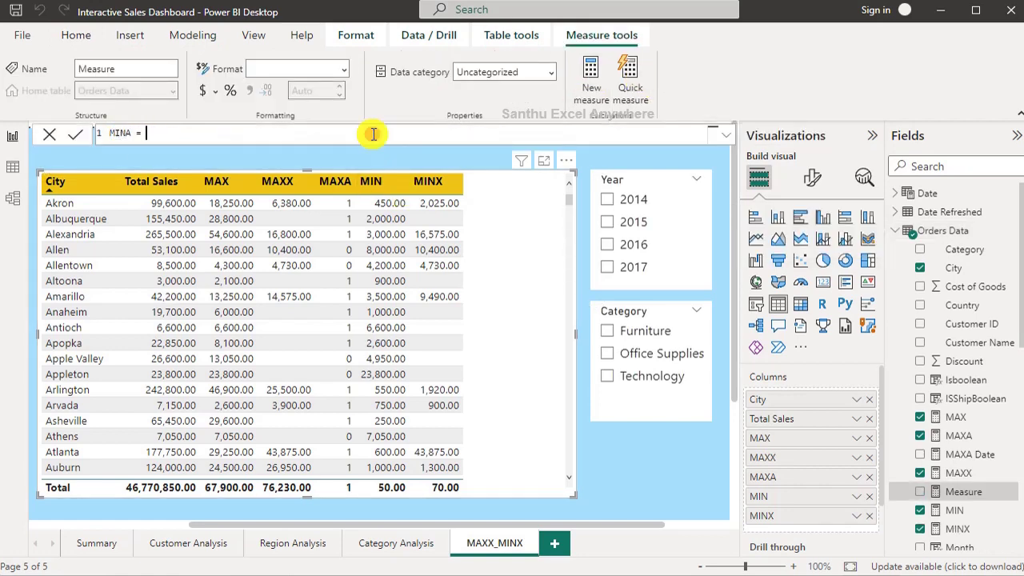
{"action": "type", "text": "MINA"}
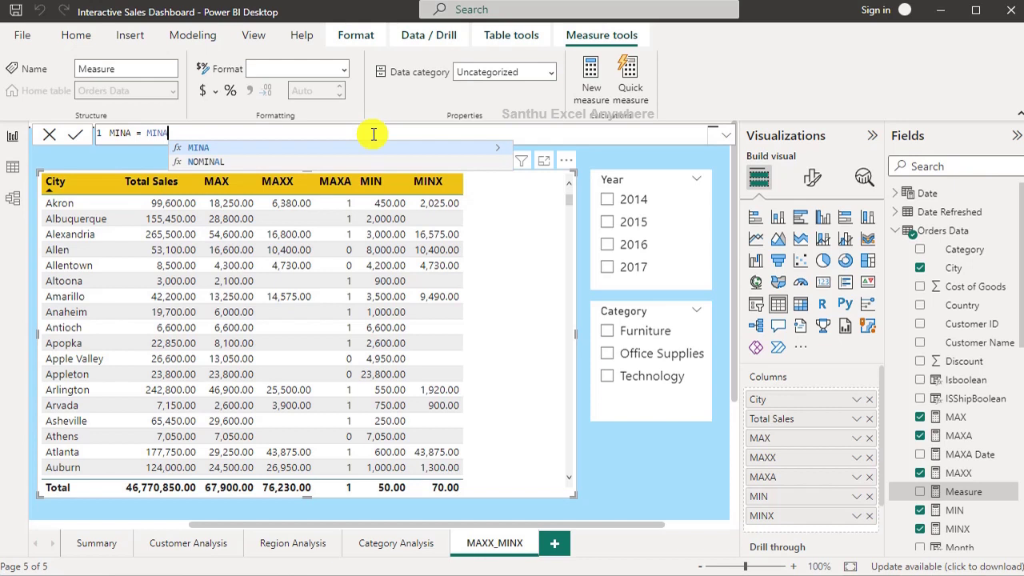
{"action": "type", "text": "("}
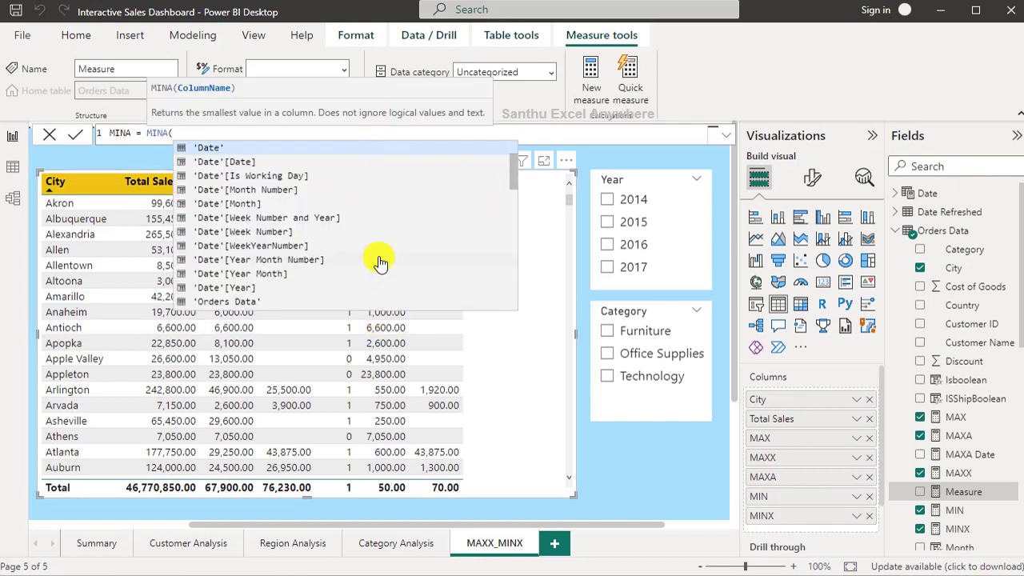
{"action": "scroll", "coordinate": [380, 263], "scroll_direction": "down", "scroll_amount": 5}
{"action": "scroll", "coordinate": [380, 263], "scroll_direction": "down", "scroll_amount": 5}
{"action": "scroll", "coordinate": [380, 263], "scroll_direction": "down", "scroll_amount": 3}
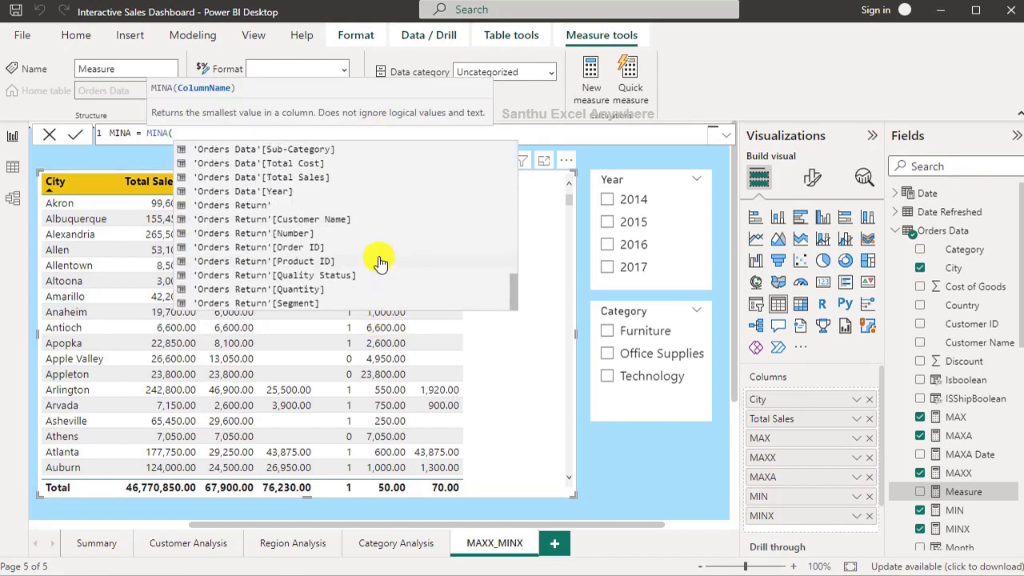
{"action": "type", "text": "is"}
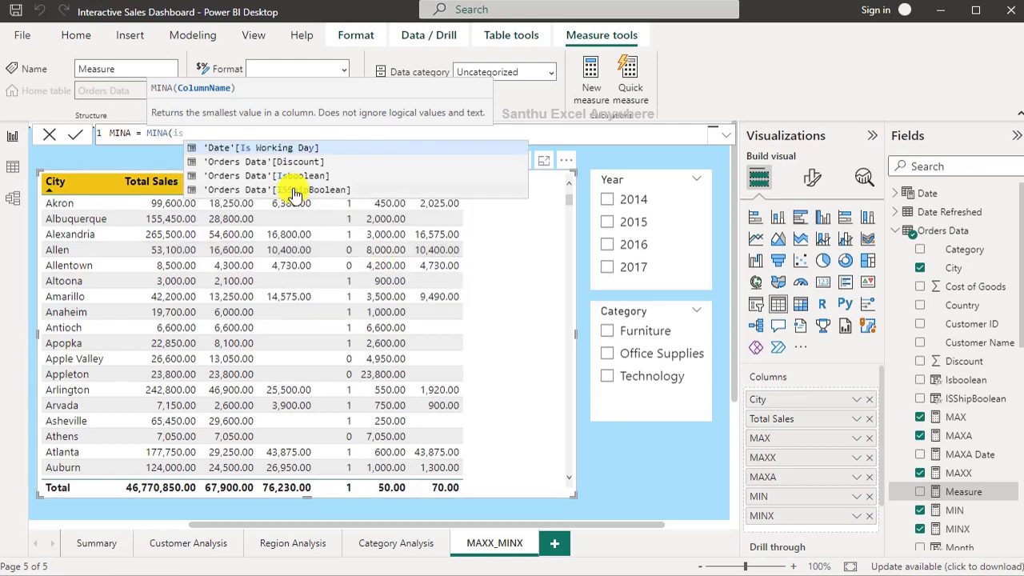
{"action": "left_click", "coordinate": [308, 192]}
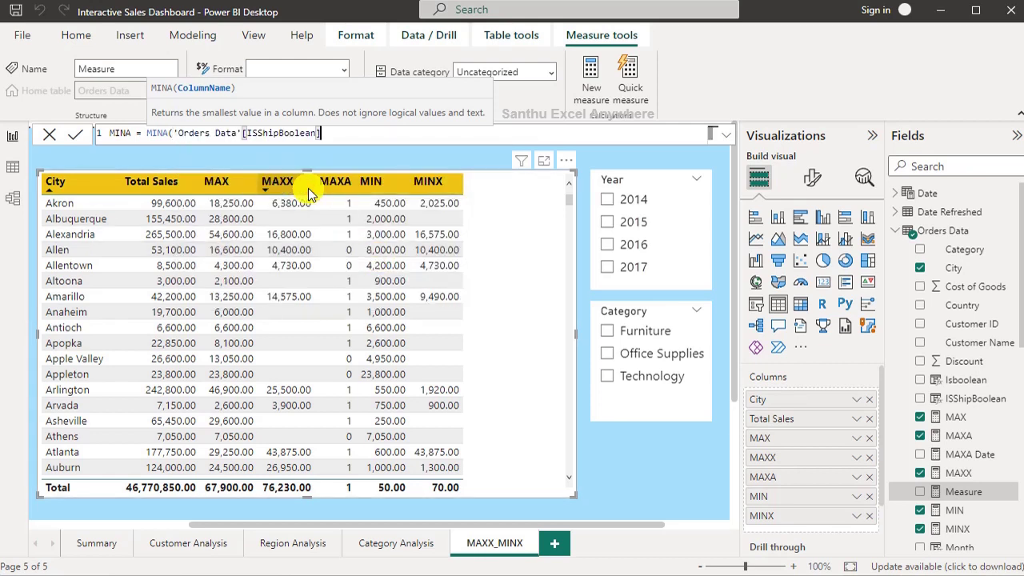
{"action": "type", "text": ")"}
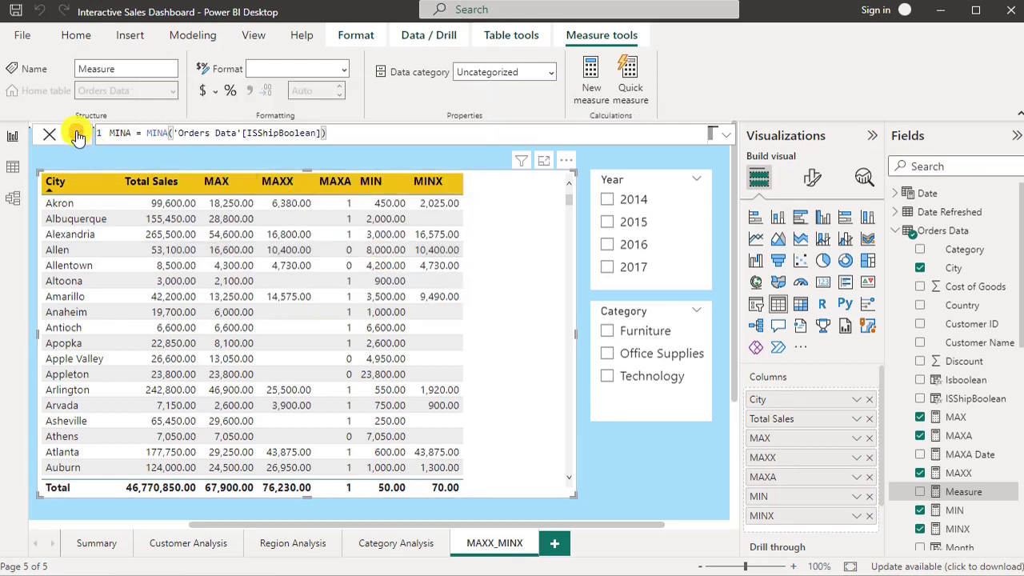
- Commit the MINA measure and drop it into the City table visual's Columns
{"action": "left_click", "coordinate": [77, 136]}
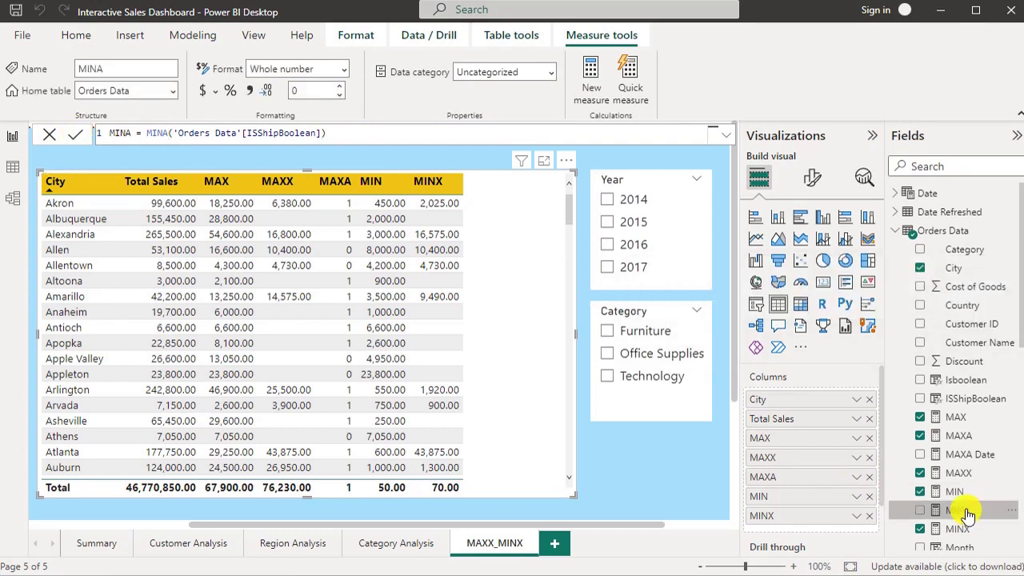
{"action": "mouse_move", "coordinate": [958, 509]}
{"action": "left_mouse_down"}
{"action": "mouse_move", "coordinate": [885, 504]}
{"action": "mouse_move", "coordinate": [538, 356]}
{"action": "left_mouse_up"}
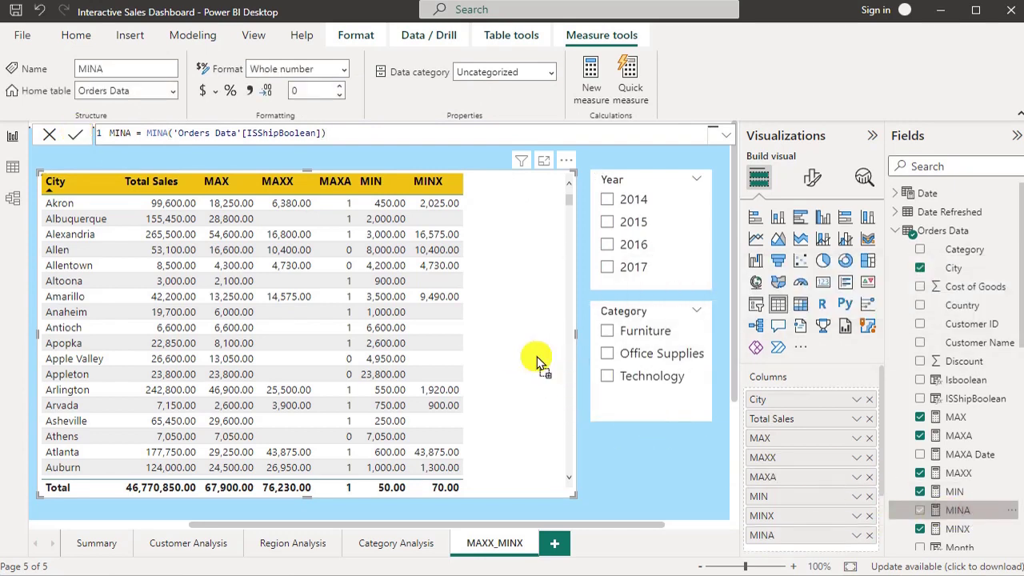